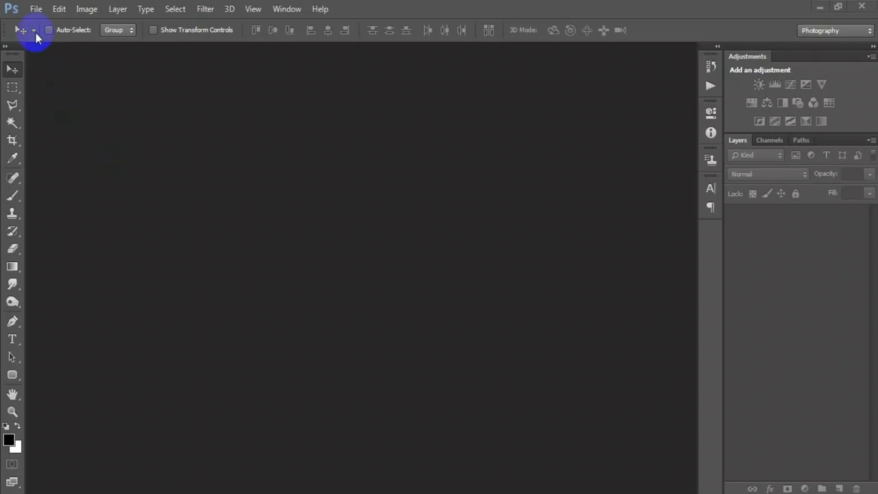
# - Create a 2400 × 3300 px, 300 ppi CMYK document with white background and dock its window
pyautogui.click(38, 24)
pyautogui.click(323, 198)
pyautogui.doubleClick(320, 218)
pyautogui.press('Tab')
pyautogui.click(358, 261)
pyautogui.click(321, 308)
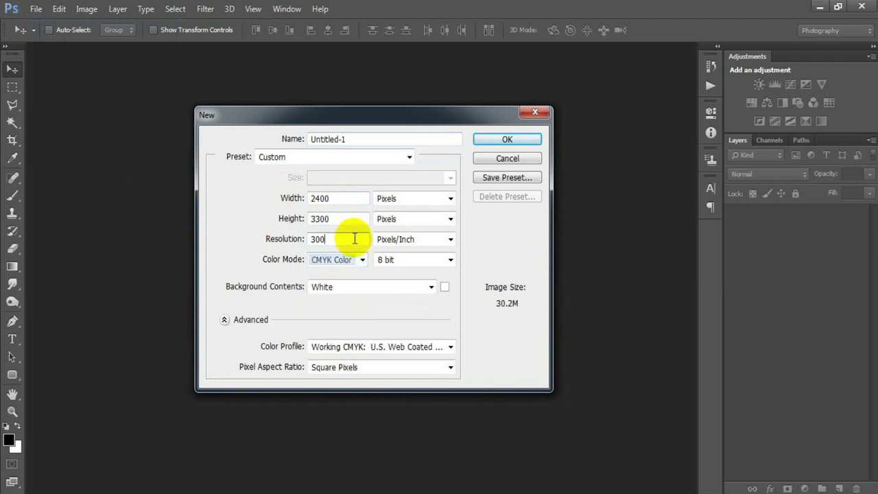
pyautogui.click(503, 142)
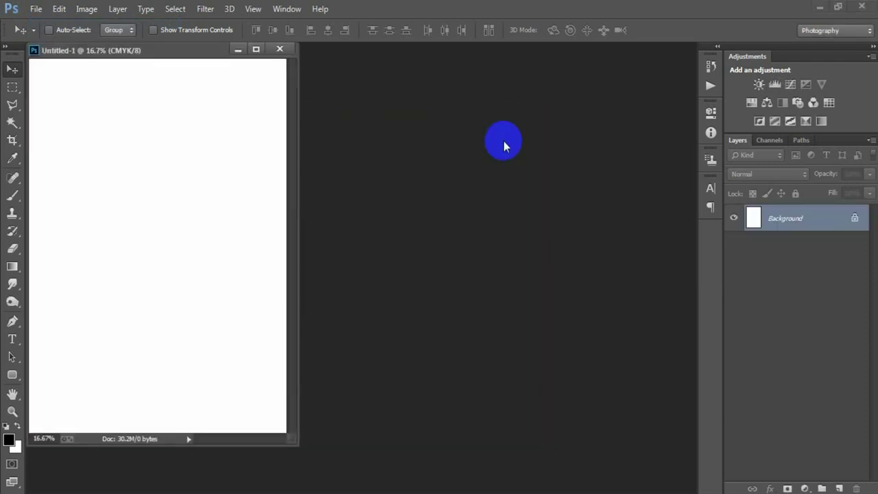
pyautogui.moveTo(168, 56)
pyautogui.mouseDown()
pyautogui.moveTo(324, 58)
pyautogui.moveTo(325, 49)
pyautogui.mouseUp()
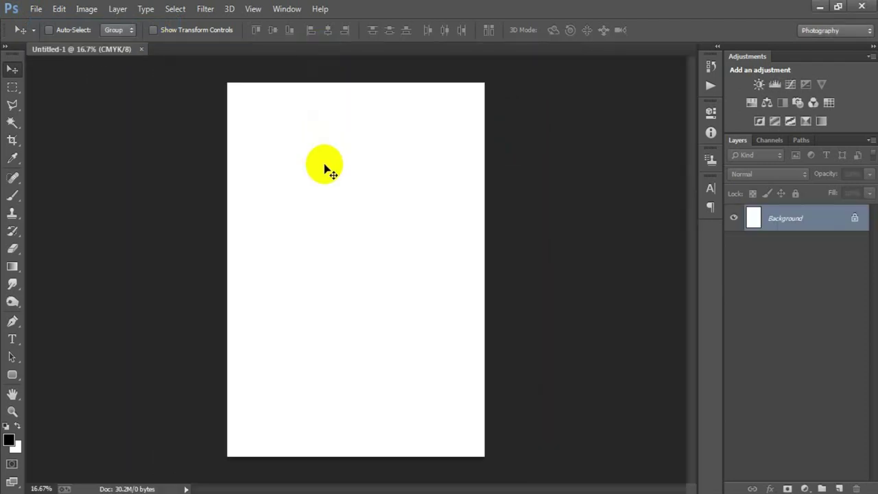
# - Add a grey #696969 Solid Color fill layer, then a new empty Layer 1 above it
pyautogui.click(805, 488)
pyautogui.click(787, 190)
pyautogui.moveTo(424, 253); pyautogui.dragTo(411, 253)
pyautogui.click(732, 155)
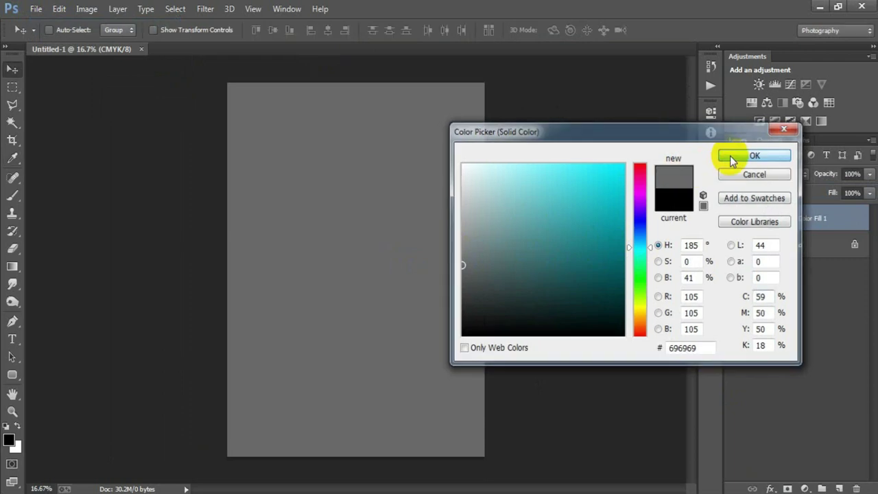
pyautogui.click(838, 488)
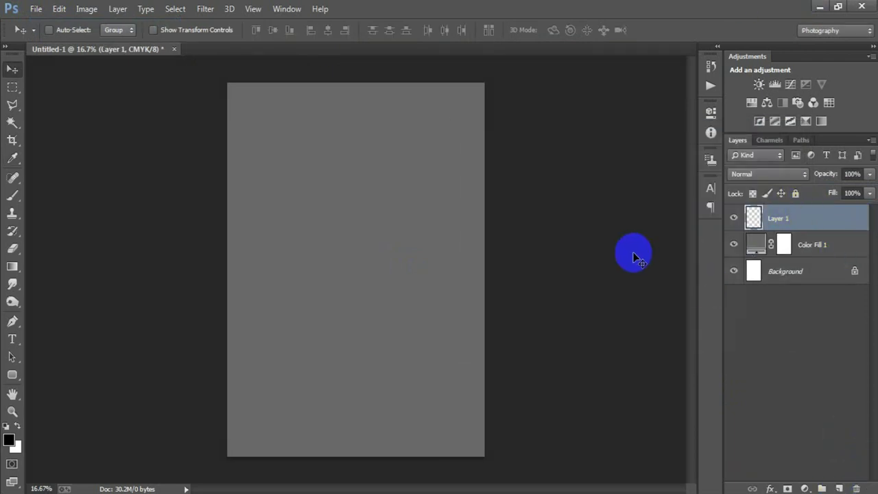
# - Type the black line 'YES,I DO HAVE A' and move it near the top of the page
pyautogui.click(13, 340)
pyautogui.click(68, 337)
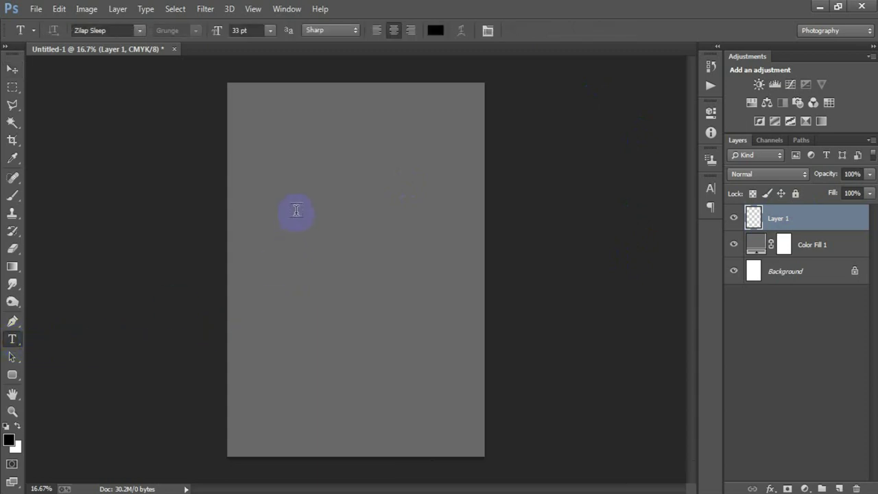
pyautogui.click(383, 282)
pyautogui.write('YES,I DO HAVE A')
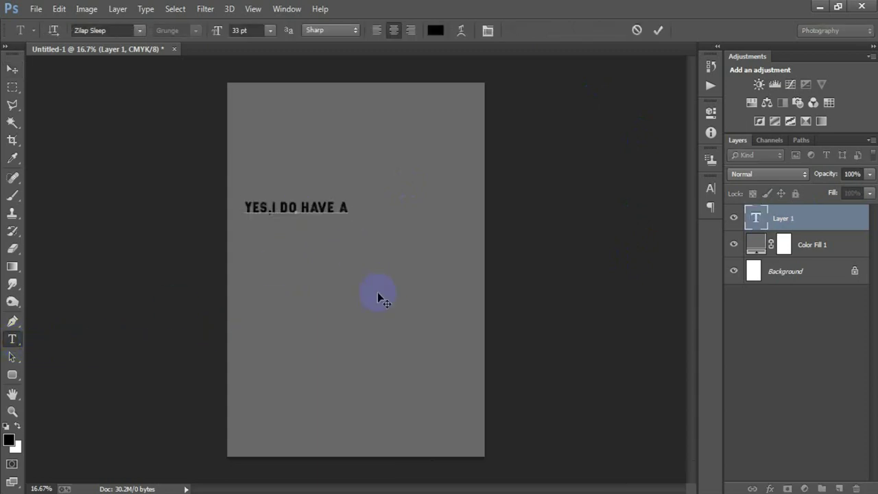
pyautogui.click(13, 70)
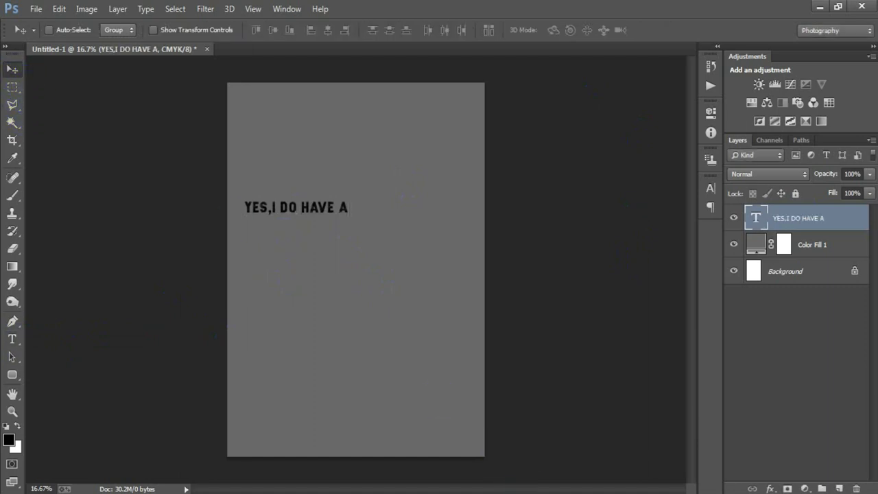
pyautogui.moveTo(313, 211); pyautogui.dragTo(374, 113)
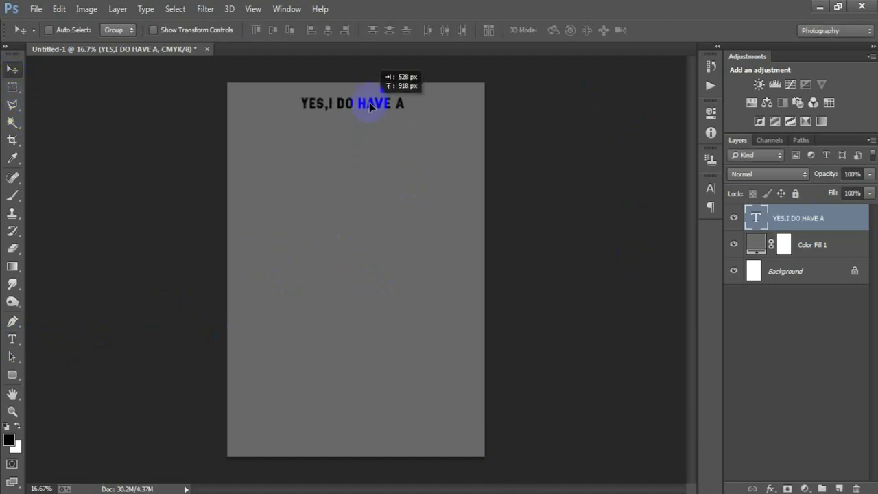
# - Scale the heading up to about 145%, centre it horizontally on the page, and nudge it up
pyautogui.hotkey('ctrl', 't')
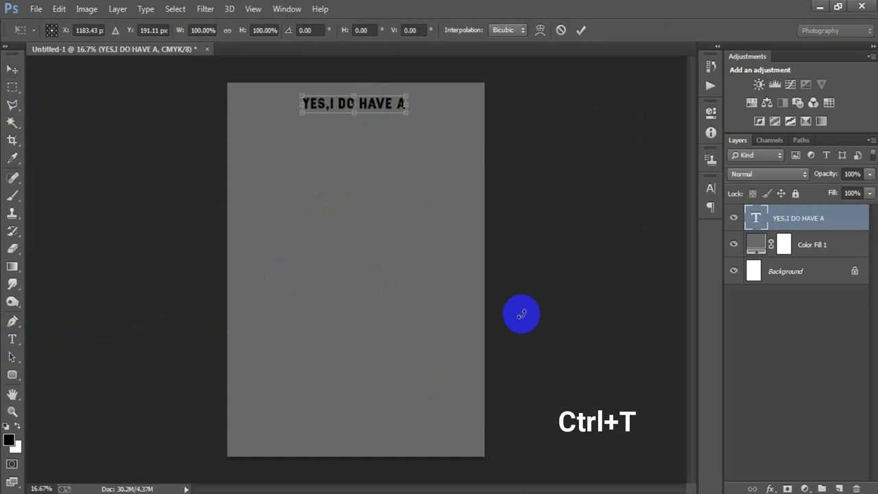
pyautogui.moveTo(410, 113); pyautogui.dragTo(432, 120)
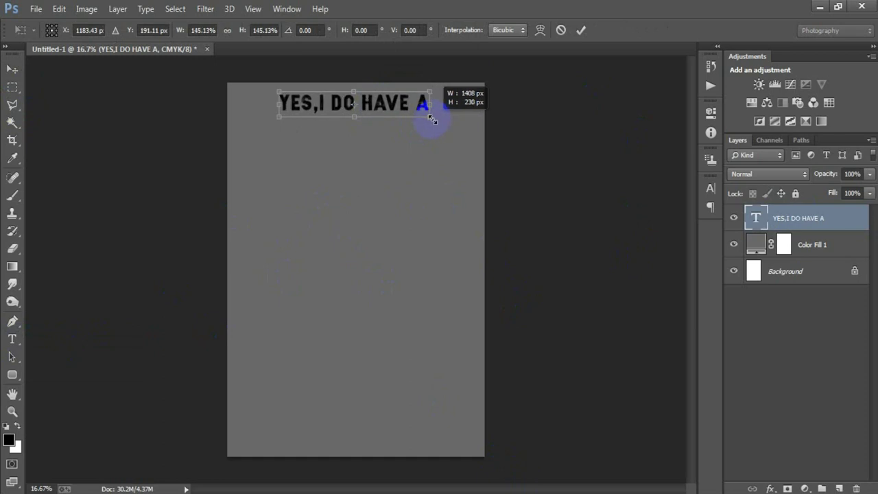
pyautogui.moveTo(432, 120); pyautogui.dragTo(432, 118)
pyautogui.click(580, 30)
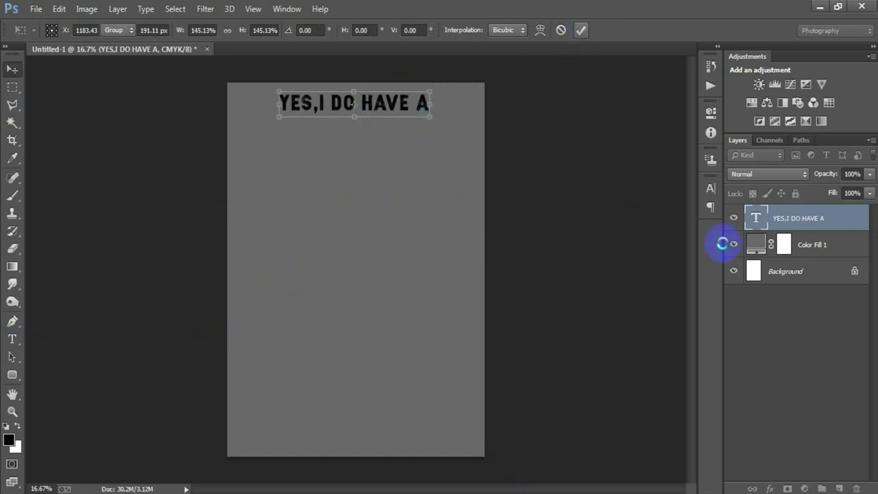
pyautogui.keyDown('ctrl'); pyautogui.click(778, 275); pyautogui.keyUp('ctrl')
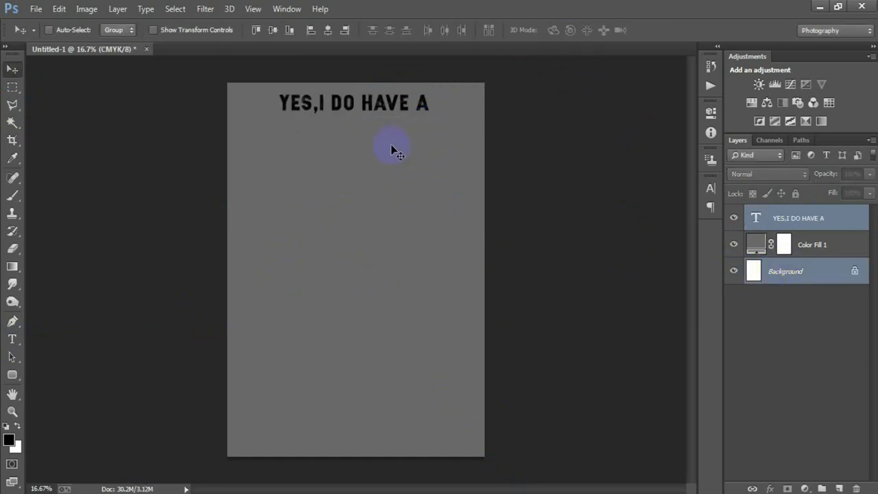
pyautogui.click(328, 29)
pyautogui.keyDown('ctrl'); pyautogui.click(817, 271); pyautogui.keyUp('ctrl')
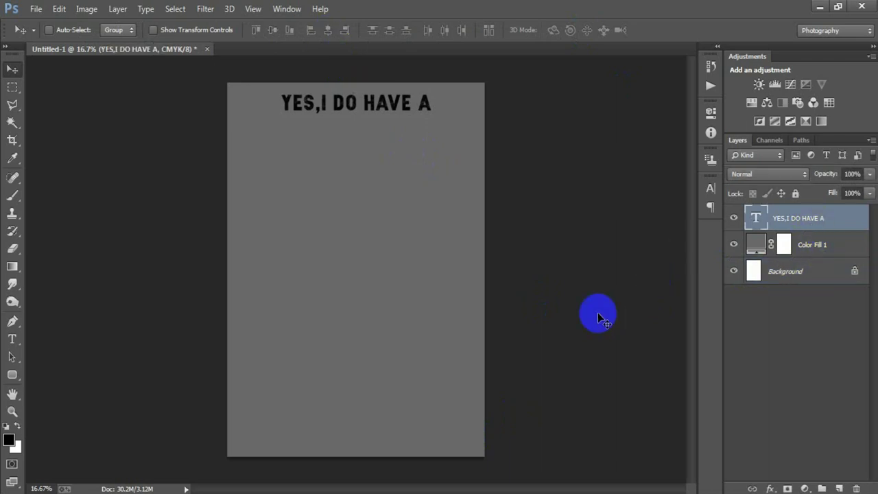
pyautogui.hotkey('shift', 'Up')
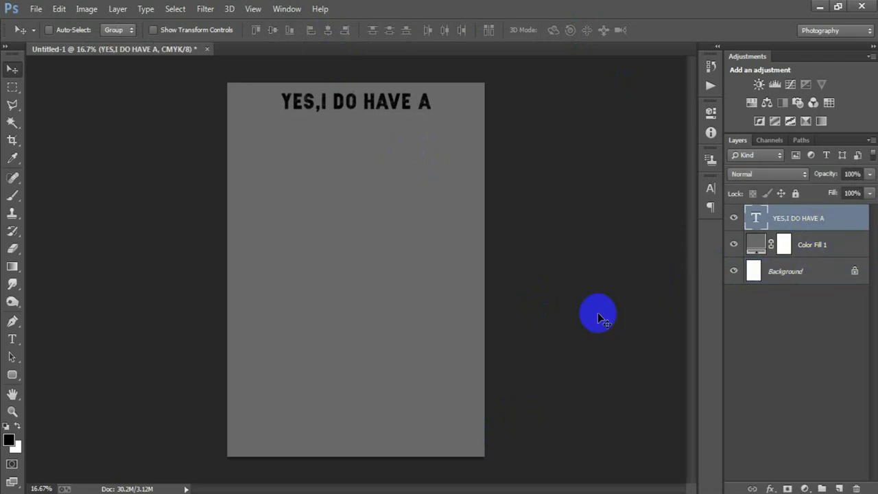
pyautogui.click(714, 191)
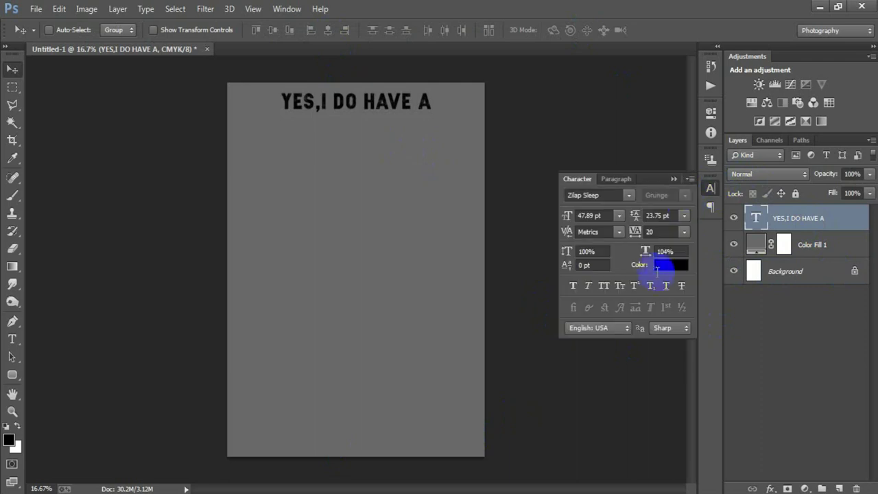
# - Change the heading's text colour to peach #FFC38A
pyautogui.click(667, 266)
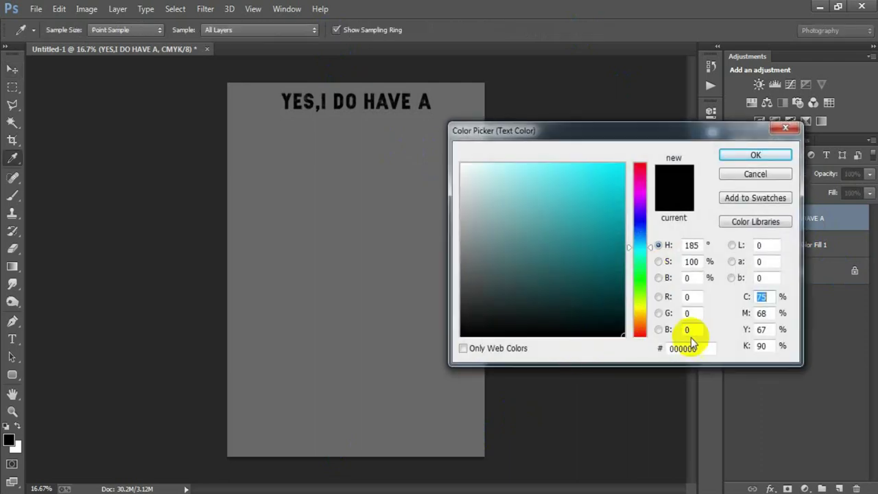
pyautogui.write('FFC38A')
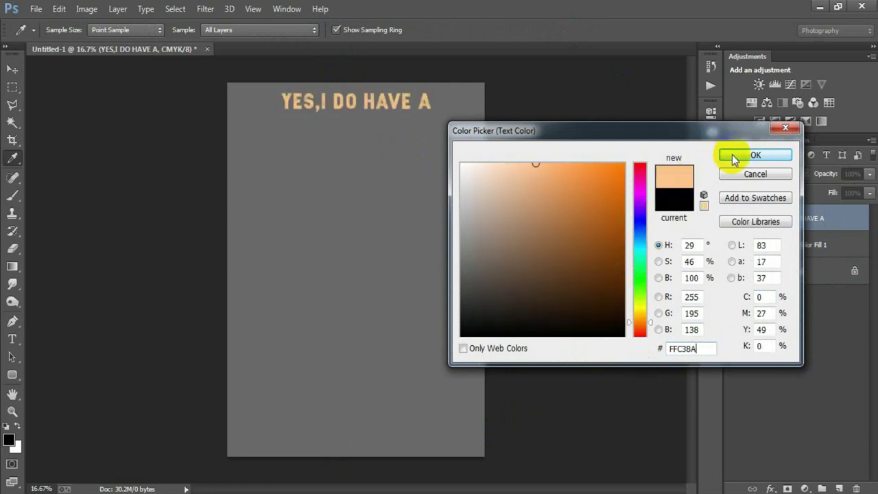
pyautogui.click(734, 154)
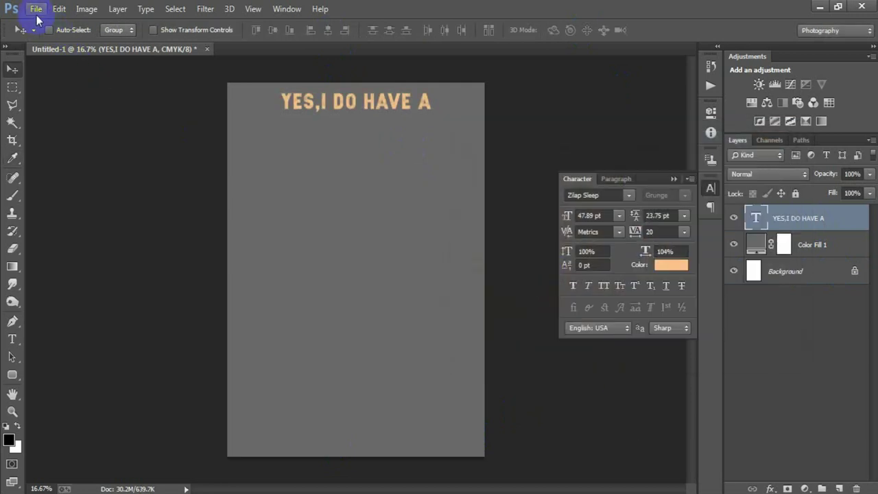
# - Place the brush-stroke image as a linked layer mid-page and rasterize it
pyautogui.click(36, 9)
pyautogui.click(99, 217)
pyautogui.doubleClick(457, 118)
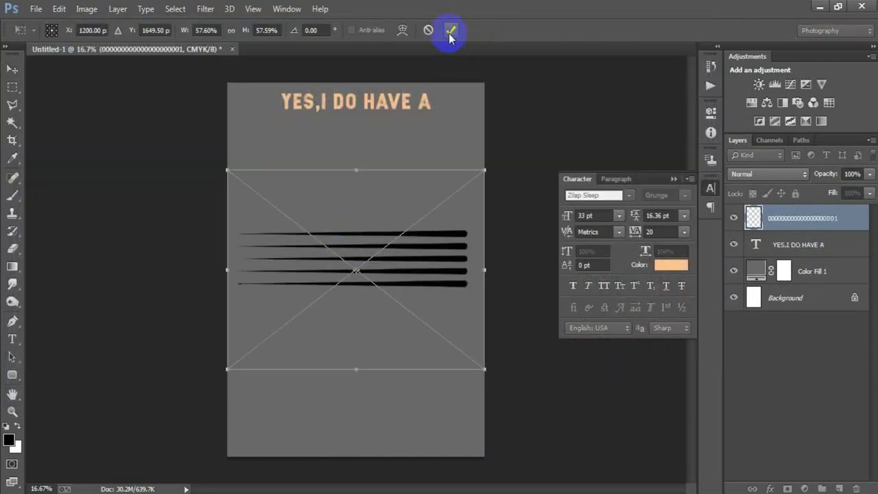
pyautogui.click(451, 30)
pyautogui.rightClick(775, 217)
pyautogui.click(541, 255)
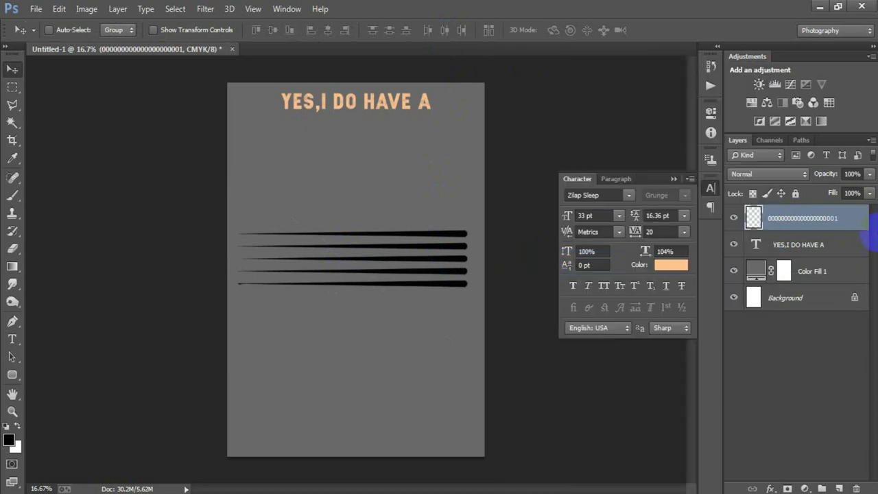
pyautogui.doubleClick(861, 226)
# - Apply a peach #FFC384 Color Overlay effect to the brush-stroke layer
pyautogui.click(431, 249)
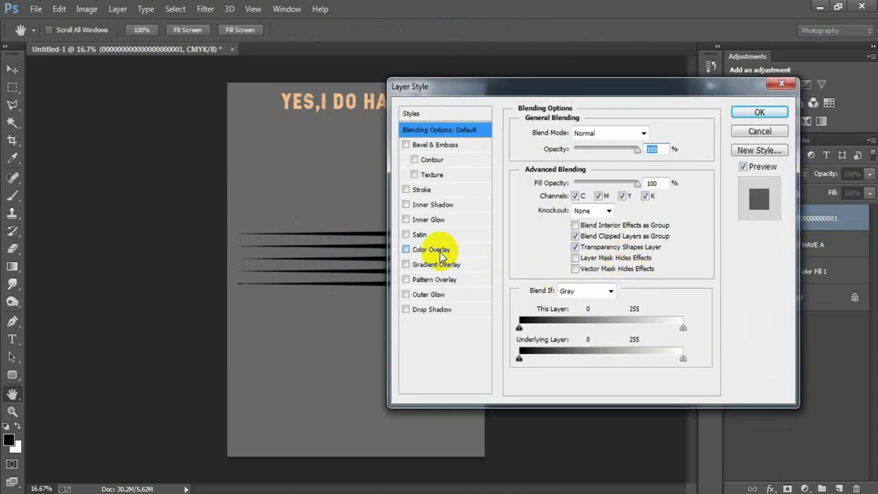
pyautogui.click(652, 134)
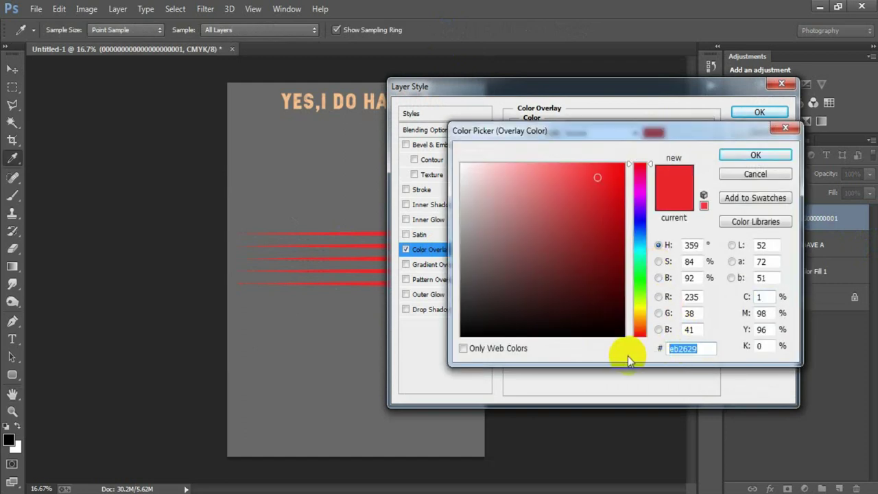
pyautogui.write('FFC3')
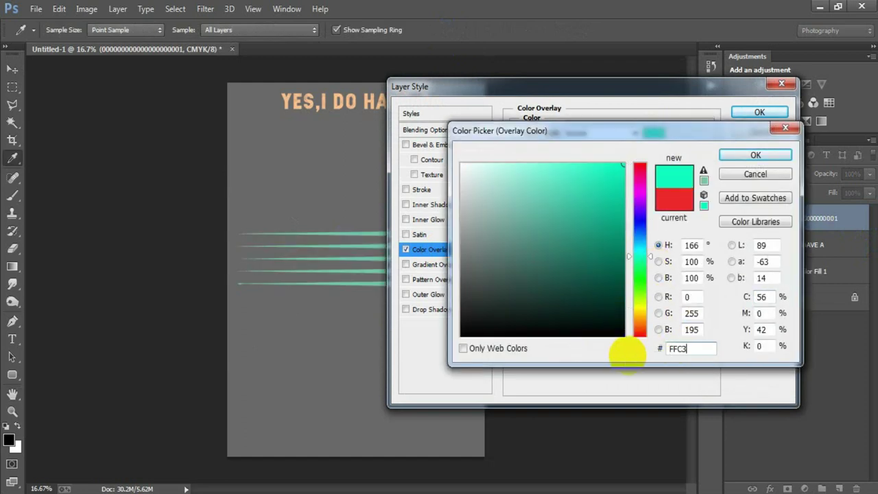
pyautogui.write('84')
pyautogui.press('Return')
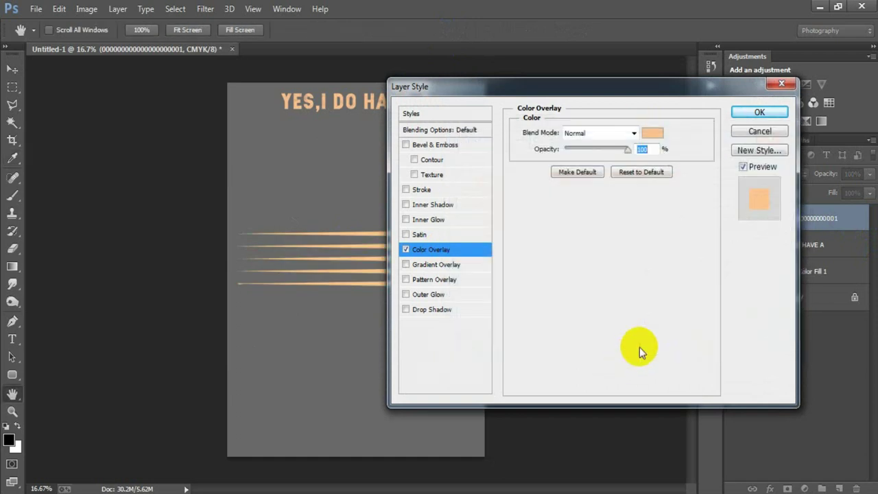
pyautogui.click(759, 112)
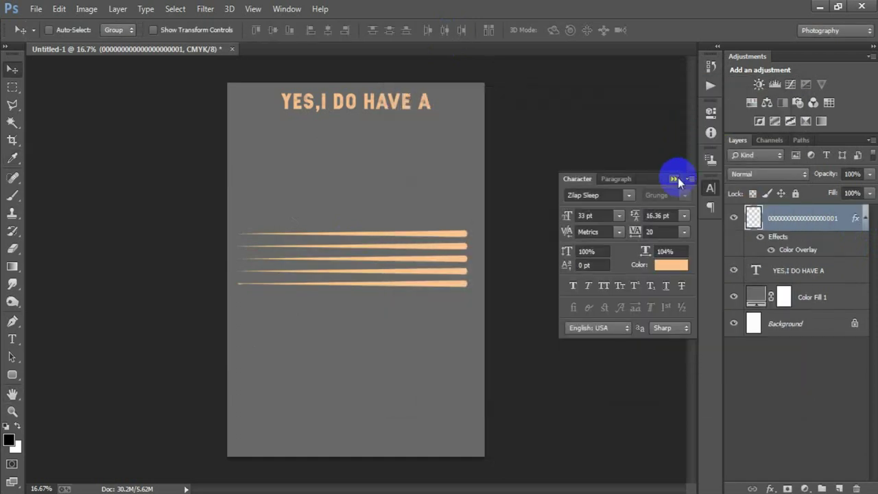
pyautogui.hotkey('ctrl', 't')
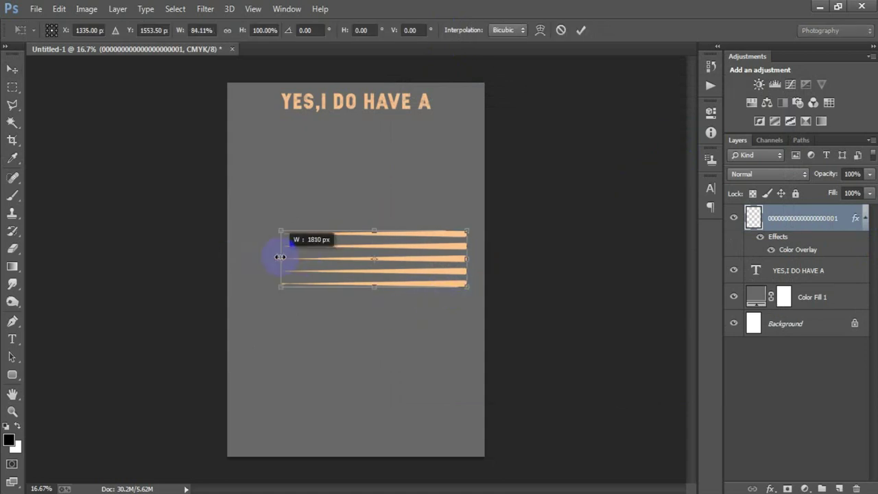
# - Shrink the peach stroke lines and move them beside the headline at top-left
pyautogui.moveTo(239, 257); pyautogui.dragTo(316, 256)
pyautogui.moveTo(392, 288); pyautogui.dragTo(392, 272)
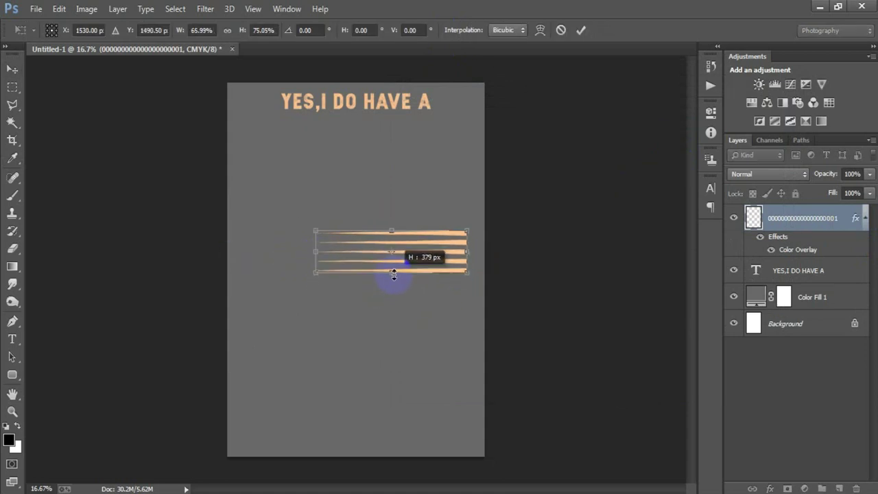
pyautogui.moveTo(468, 252); pyautogui.dragTo(444, 251)
pyautogui.moveTo(392, 275); pyautogui.dragTo(392, 262)
pyautogui.moveTo(341, 252); pyautogui.dragTo(380, 250)
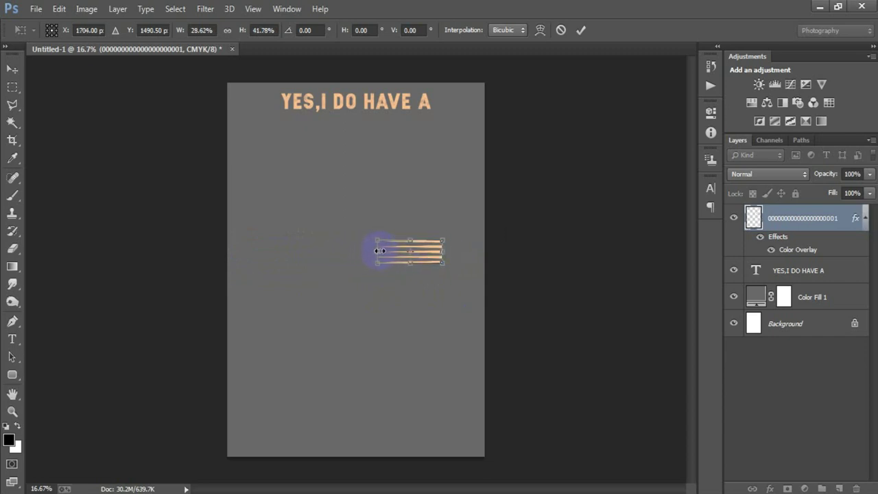
pyautogui.click(580, 30)
pyautogui.moveTo(435, 255); pyautogui.dragTo(261, 106)
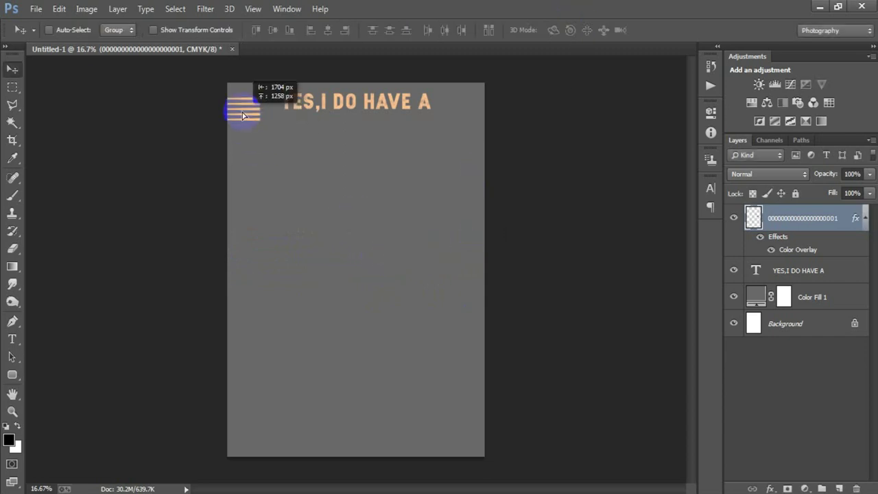
# - Scale the strokes down further to fit left of the headline, then duplicate the layer
pyautogui.hotkey('ctrl', 't')
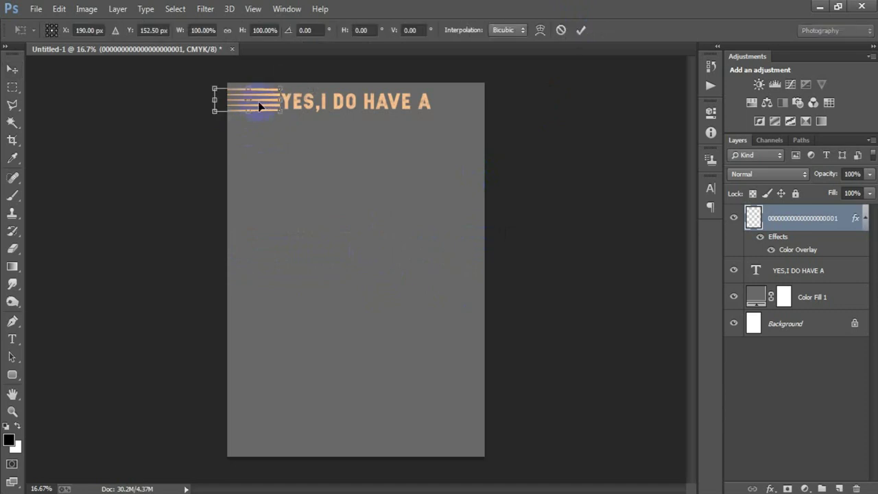
pyautogui.moveTo(247, 112); pyautogui.dragTo(227, 102)
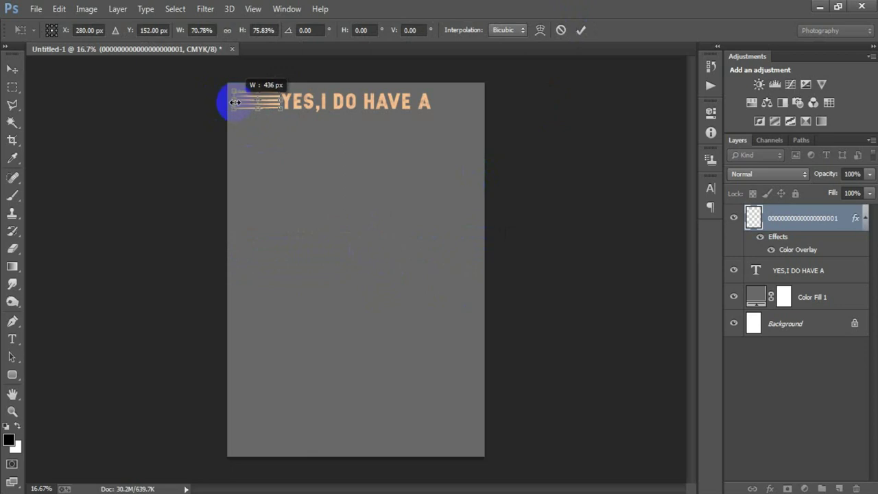
pyautogui.click(580, 30)
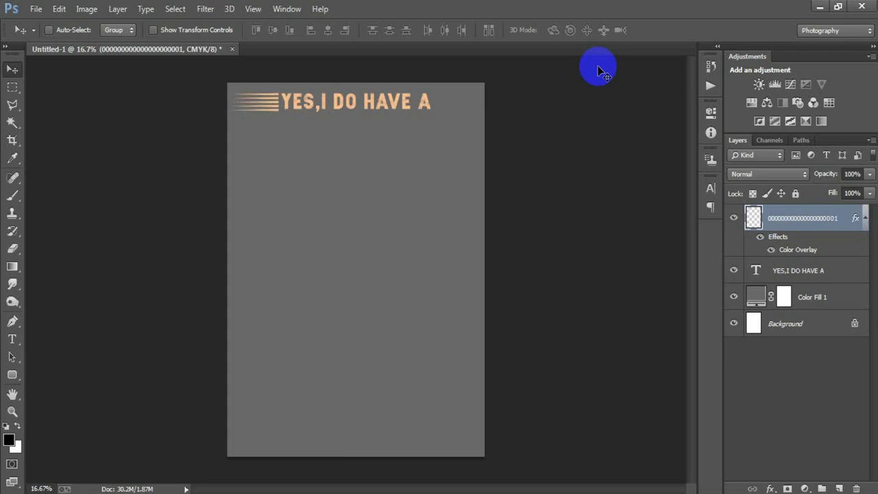
pyautogui.hotkey('ctrl', 'j')
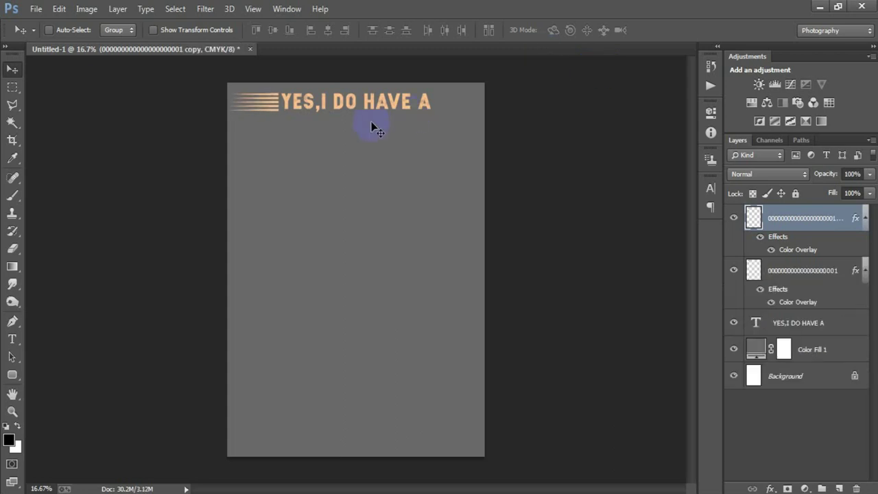
# - Move the stripe copy right of the headline and flip it horizontally
pyautogui.moveTo(264, 108); pyautogui.dragTo(447, 110)
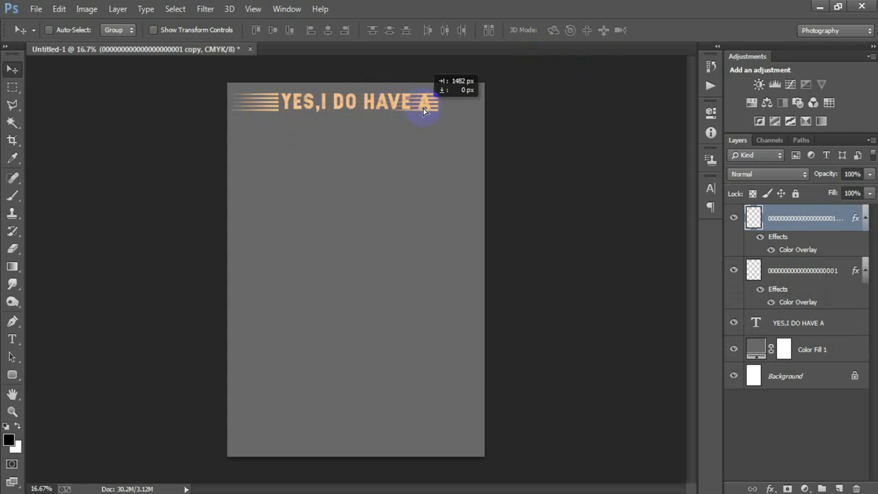
pyautogui.hotkey('ctrl', 't')
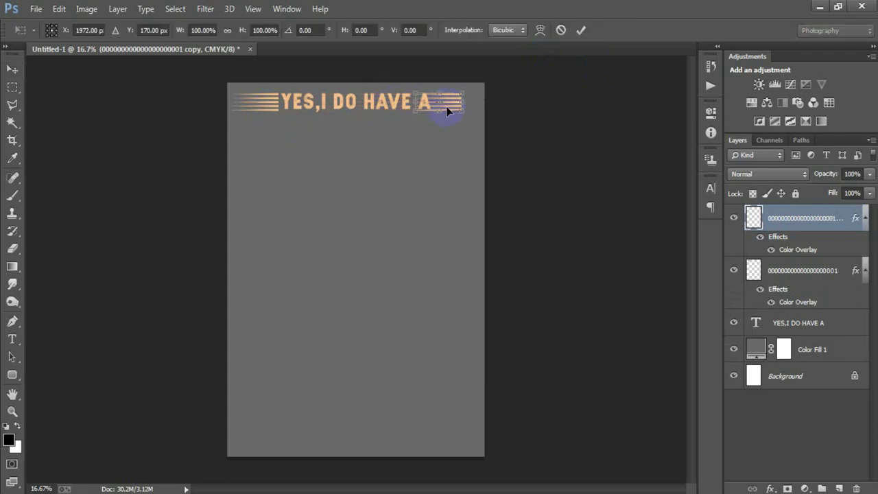
pyautogui.rightClick(446, 109)
pyautogui.click(511, 310)
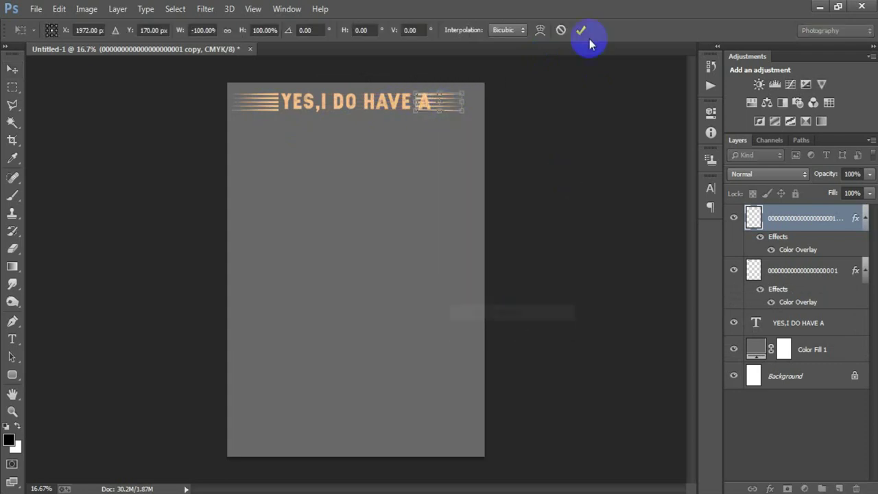
pyautogui.click(582, 30)
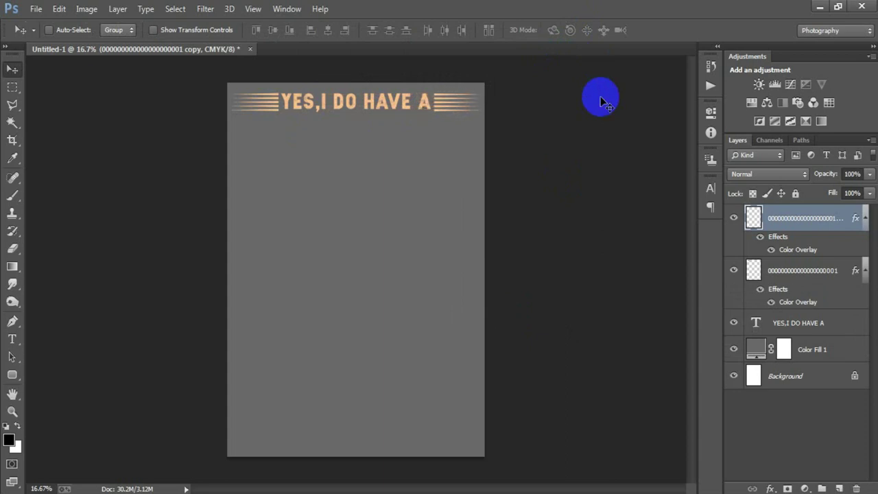
# - Centre the headline and both stripe layers together horizontally, then add an empty layer
pyautogui.keyDown('shift'); pyautogui.click(821, 323); pyautogui.keyUp('shift')
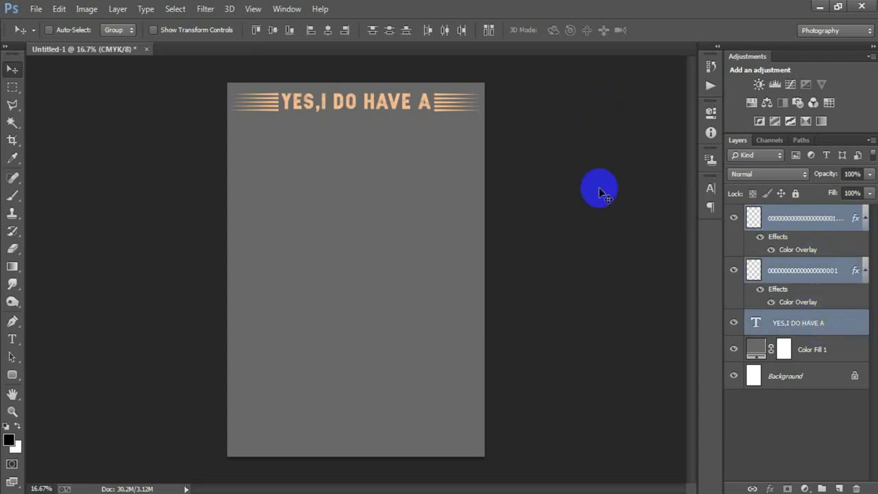
pyautogui.click(447, 30)
pyautogui.click(810, 302)
pyautogui.keyDown('alt'); pyautogui.click(866, 271); pyautogui.keyUp('alt')
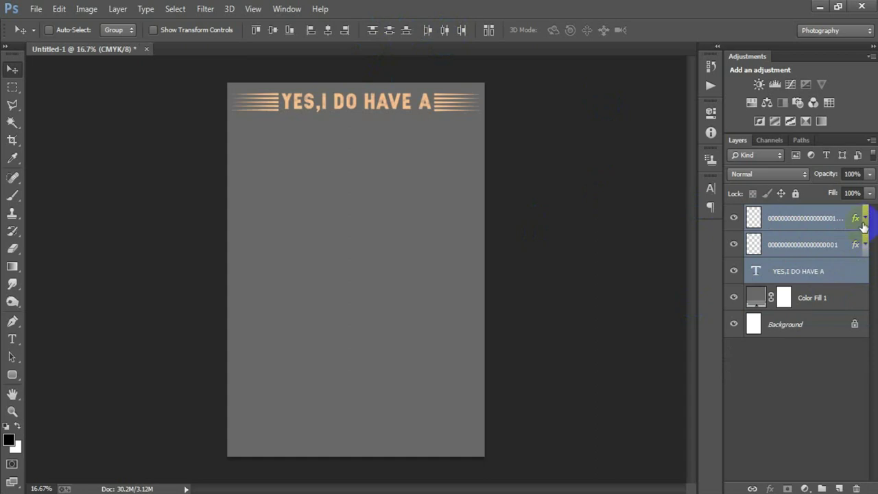
pyautogui.click(816, 218)
pyautogui.click(839, 489)
pyautogui.click(10, 322)
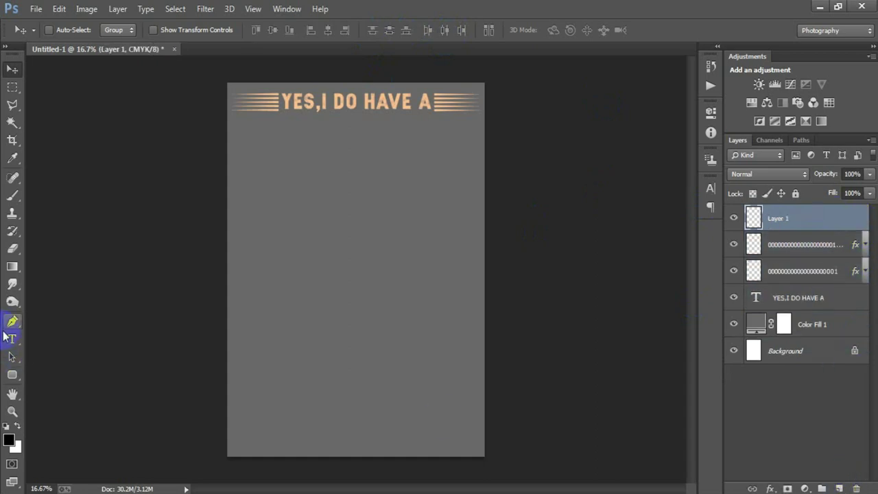
# - Paste a 'RETIREMENT PLAN' text line and move it just under the headline
pyautogui.click(12, 342)
pyautogui.click(415, 349)
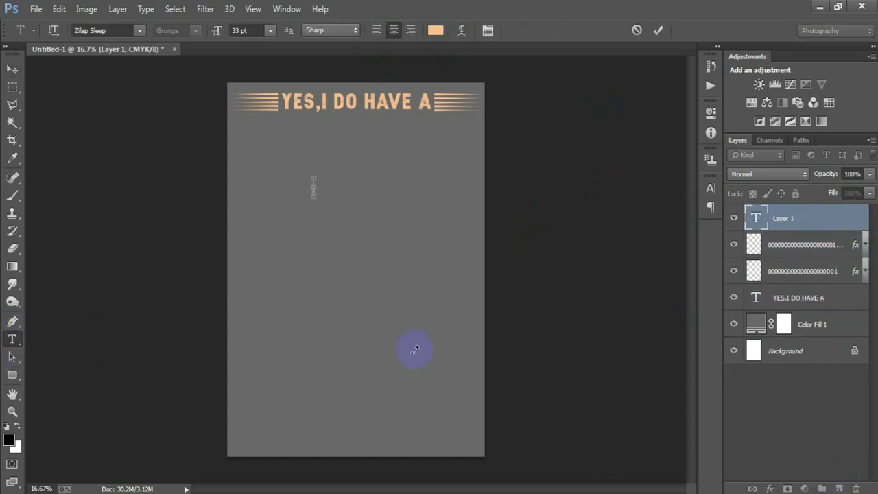
pyautogui.hotkey('ctrl', 'v')
pyautogui.click(11, 69)
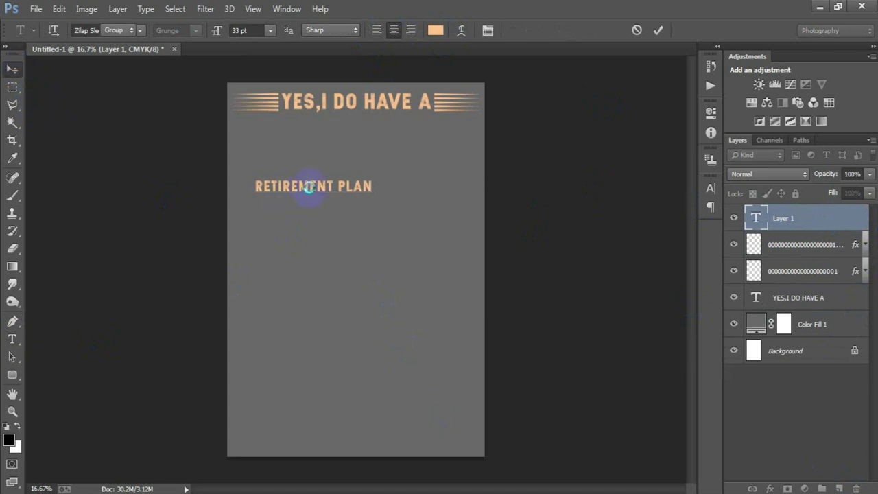
pyautogui.moveTo(312, 189); pyautogui.dragTo(352, 141)
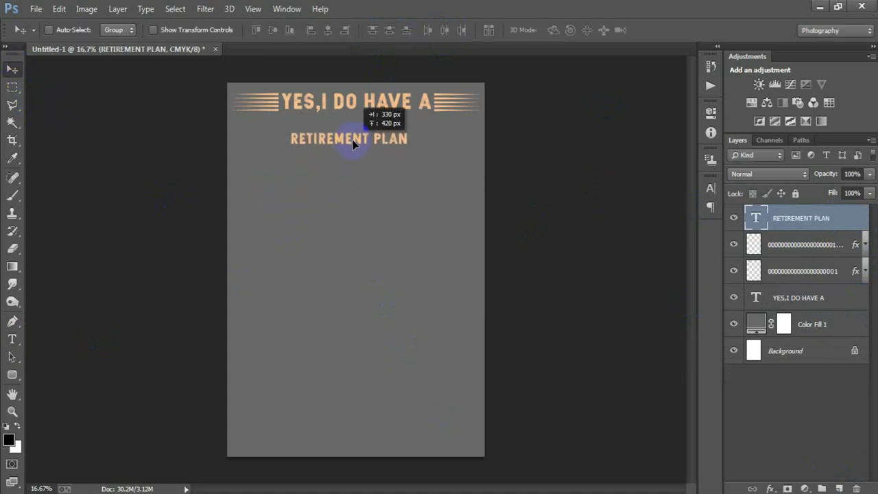
# - Scale 'RETIREMENT PLAN' to about 208%, centre it on the page, and nudge it up
pyautogui.hotkey('ctrl', 't')
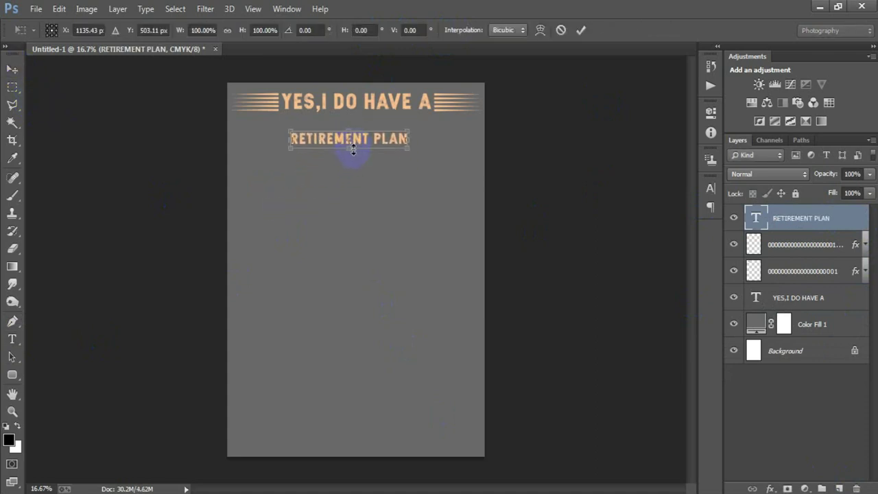
pyautogui.moveTo(408, 151); pyautogui.dragTo(468, 181)
pyautogui.click(593, 32)
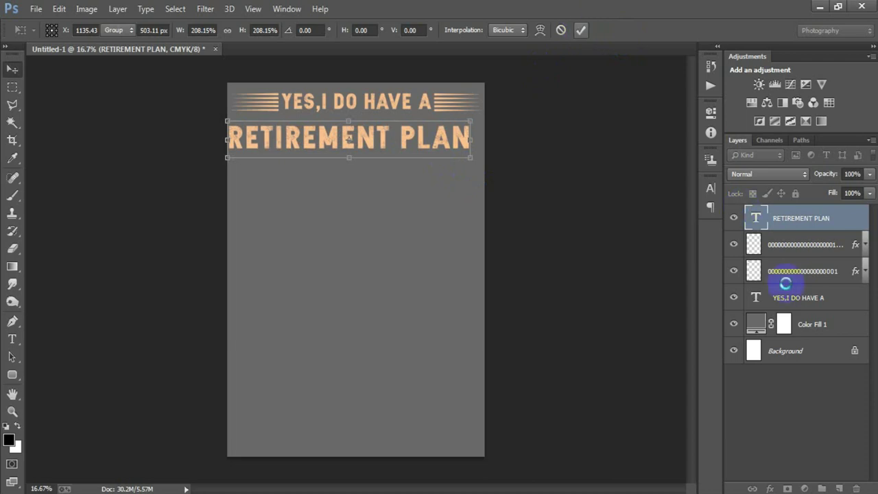
pyautogui.keyDown('ctrl'); pyautogui.click(792, 353); pyautogui.keyUp('ctrl')
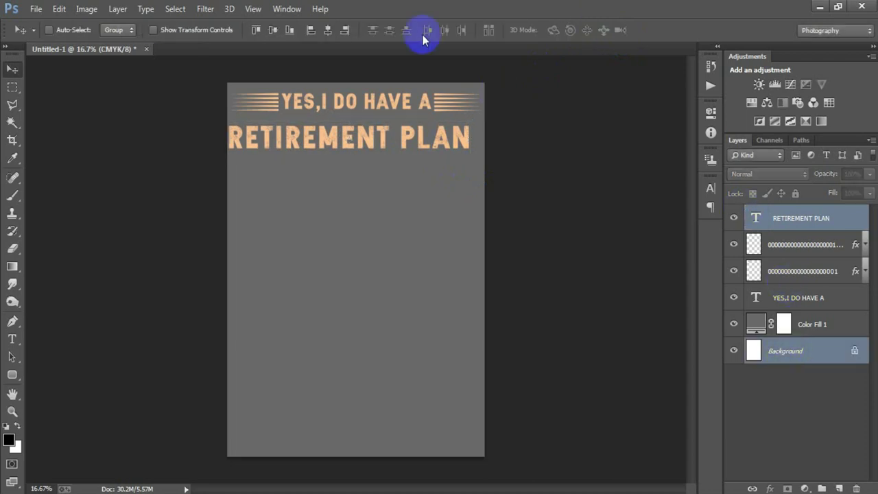
pyautogui.click(328, 30)
pyautogui.click(738, 216)
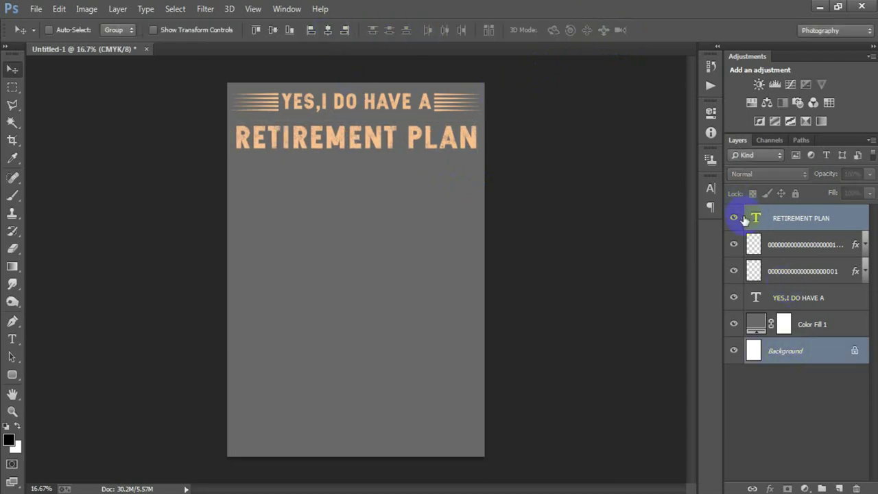
pyautogui.click(733, 223)
pyautogui.hotkey('shift', 'Up')
pyautogui.hotkey('shift', 'Up')
pyautogui.hotkey('shift', 'Up')
pyautogui.hotkey('shift', 'Up')
pyautogui.hotkey('shift', 'Up')
pyautogui.hotkey('shift', 'Up')
pyautogui.hotkey('shift', 'Up')
pyautogui.hotkey('shift', 'Up')
pyautogui.hotkey('shift', 'Up')
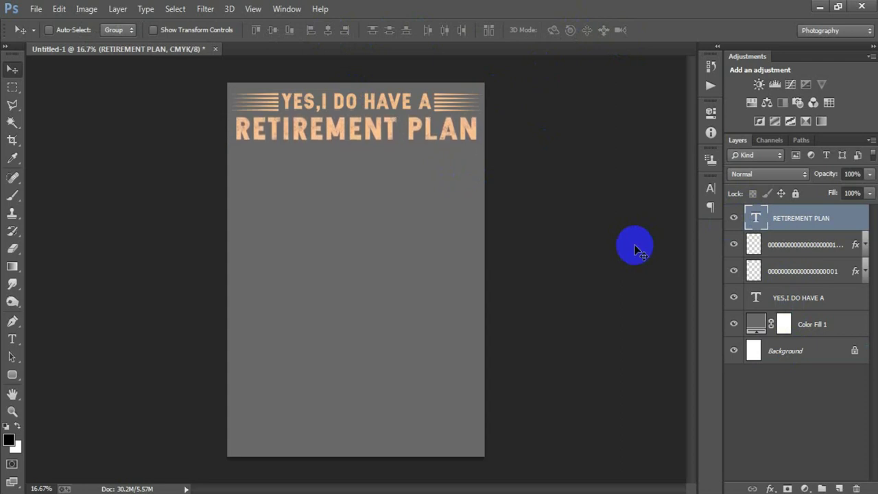
# - Colour the 'RETIREMENT PLAN' text teal #64A297 and add a new empty layer on top
pyautogui.click(711, 188)
pyautogui.click(670, 269)
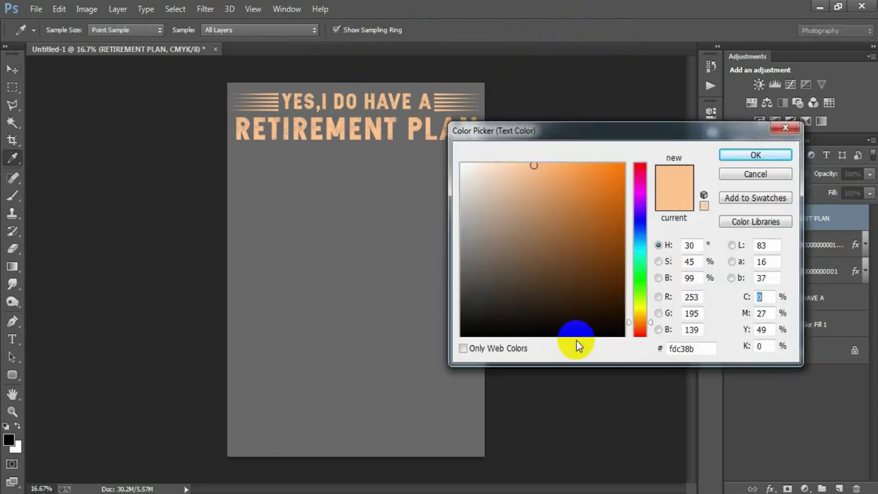
pyautogui.doubleClick(686, 348)
pyautogui.write('6')
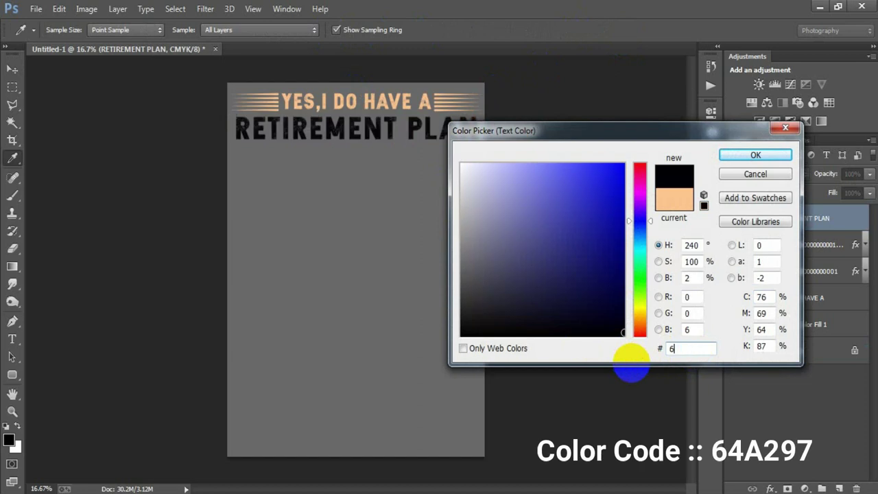
pyautogui.write('4A')
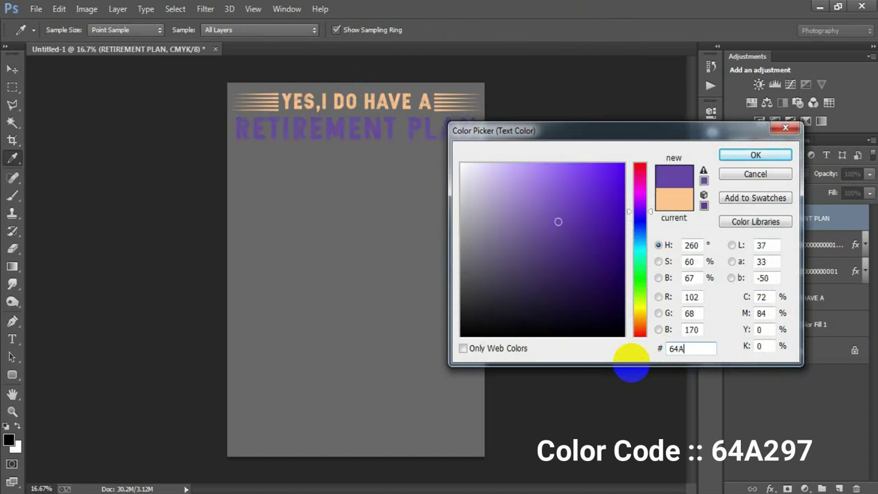
pyautogui.write('297')
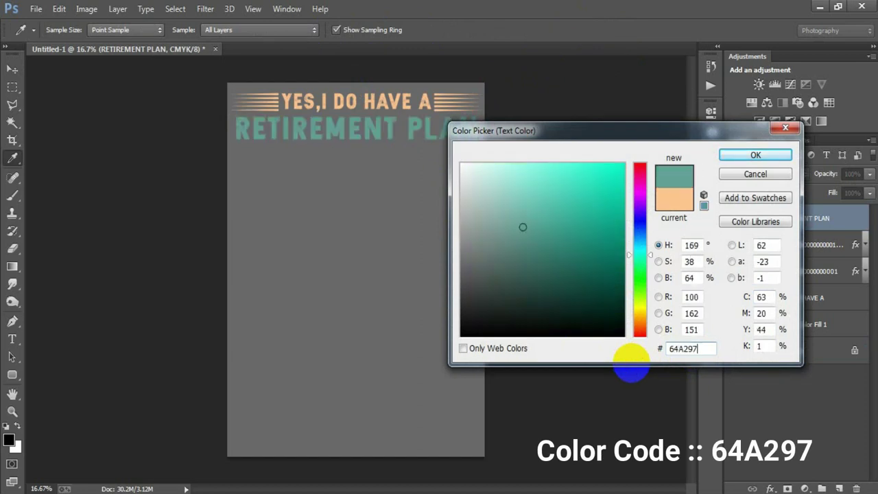
pyautogui.click(734, 156)
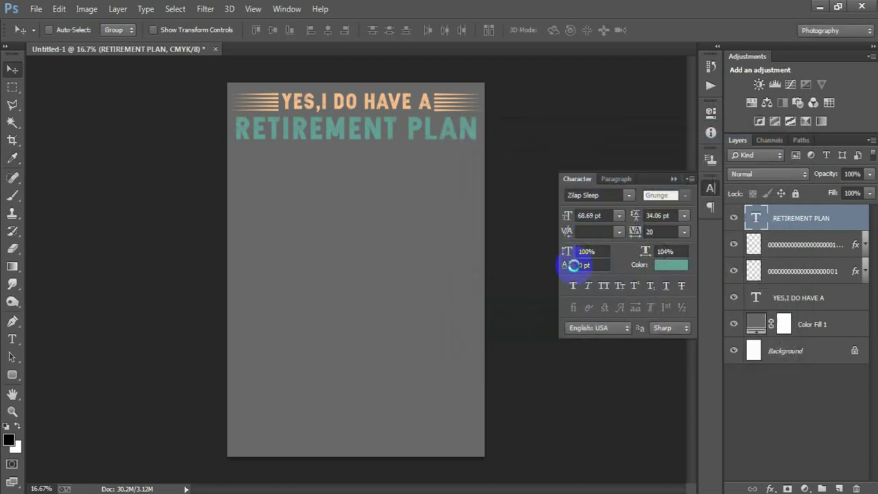
pyautogui.click(666, 196)
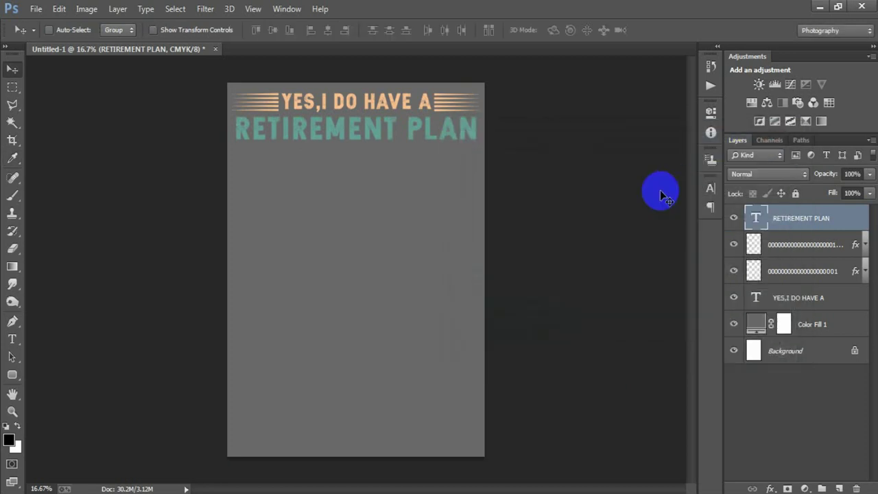
pyautogui.click(839, 488)
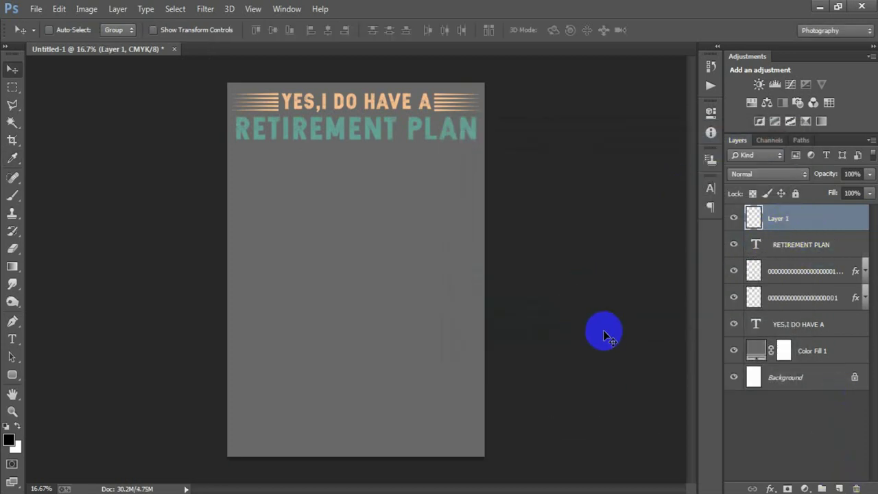
# - Draw a tall black 492 × 2052 px rectangle at the poster's left, just below 'RETIREMENT PLAN'
pyautogui.click(13, 376)
pyautogui.rightClick(14, 377)
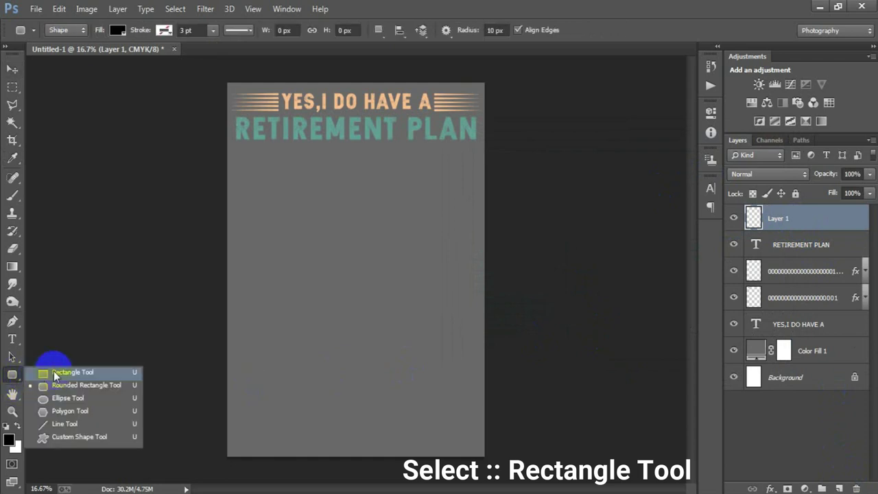
pyautogui.click(58, 366)
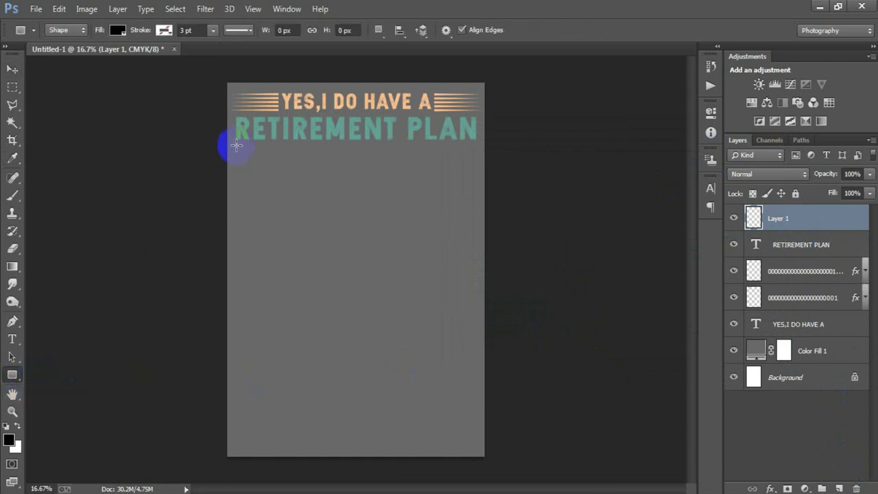
pyautogui.moveTo(237, 145)
pyautogui.mouseDown()
pyautogui.moveTo(293, 299)
pyautogui.moveTo(288, 374)
pyautogui.mouseUp()
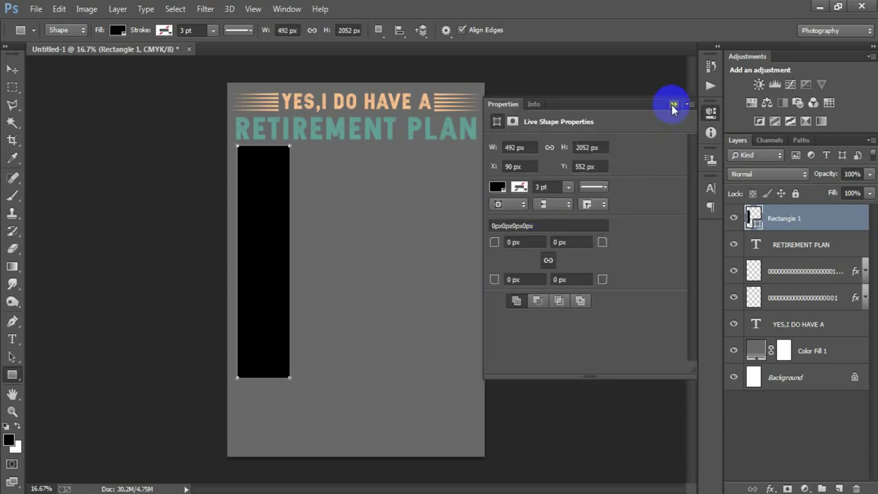
pyautogui.click(674, 104)
pyautogui.press('v')
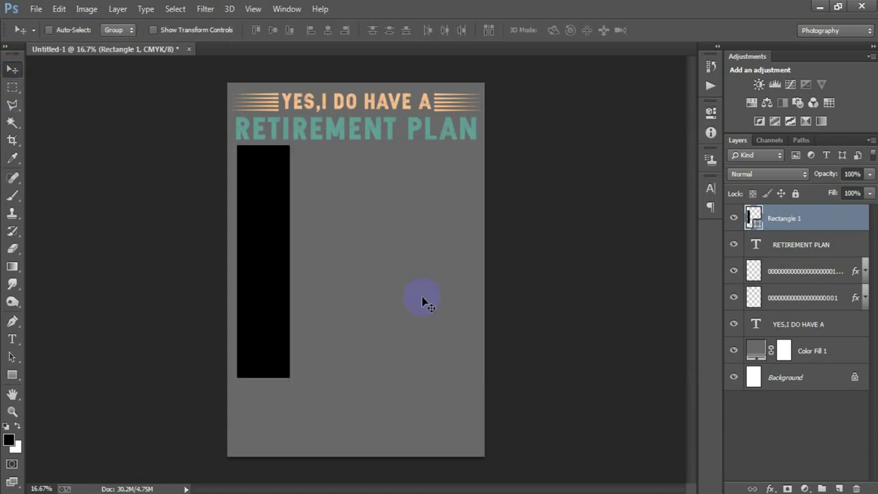
# - Discard a trial duplicate and widen the black rectangle to 570 px
pyautogui.hotkey('ctrl', 'j')
pyautogui.hotkey('shift', 'Right')
pyautogui.hotkey('shift', 'Right')
pyautogui.hotkey('shift', 'Right')
pyautogui.hotkey('shift', 'Right')
pyautogui.hotkey('shift', 'Right')
pyautogui.hotkey('shift', 'Right')
pyautogui.hotkey('shift', 'Right')
pyautogui.hotkey('shift', 'Right')
pyautogui.hotkey('shift', 'Right')
pyautogui.hotkey('shift', 'Right')
pyautogui.hotkey('shift', 'Right')
pyautogui.hotkey('shift', 'Right')
pyautogui.hotkey('shift', 'Right')
pyautogui.hotkey('shift', 'Right')
pyautogui.hotkey('shift', 'Right')
pyautogui.hotkey('shift', 'Right')
pyautogui.hotkey('shift', 'Right')
pyautogui.hotkey('shift', 'Right')
pyautogui.hotkey('shift', 'Right')
pyautogui.hotkey('shift', 'Right')
pyautogui.hotkey('shift', 'Right')
pyautogui.hotkey('shift', 'Right')
pyautogui.hotkey('shift', 'Right')
pyautogui.hotkey('shift', 'Right')
pyautogui.hotkey('shift', 'Right')
pyautogui.hotkey('shift', 'Right')
pyautogui.hotkey('shift', 'Right')
pyautogui.hotkey('shift', 'Right')
pyautogui.hotkey('shift', 'Right')
pyautogui.hotkey('shift', 'Right')
pyautogui.hotkey('shift', 'Right')
pyautogui.hotkey('shift', 'Right')
pyautogui.hotkey('shift', 'Right')
pyautogui.hotkey('shift', 'Right')
pyautogui.hotkey('shift', 'Right')
pyautogui.hotkey('shift', 'Right')
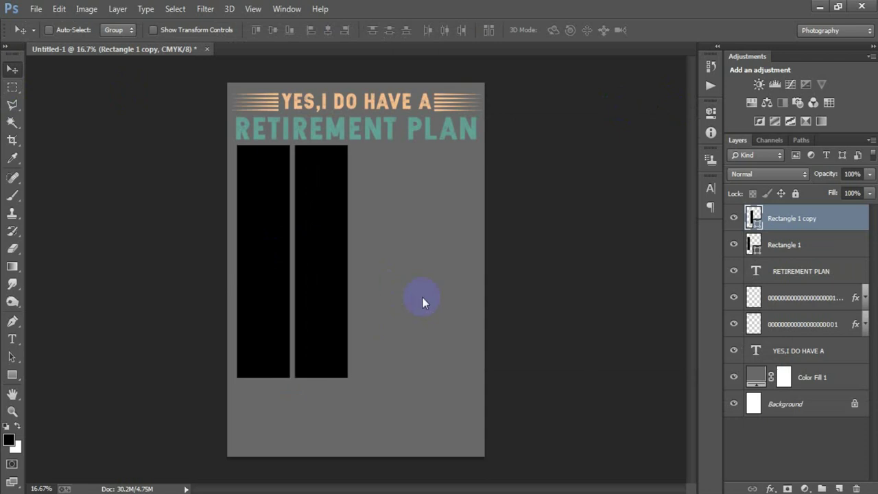
pyautogui.press('Delete')
pyautogui.hotkey('ctrl', 't')
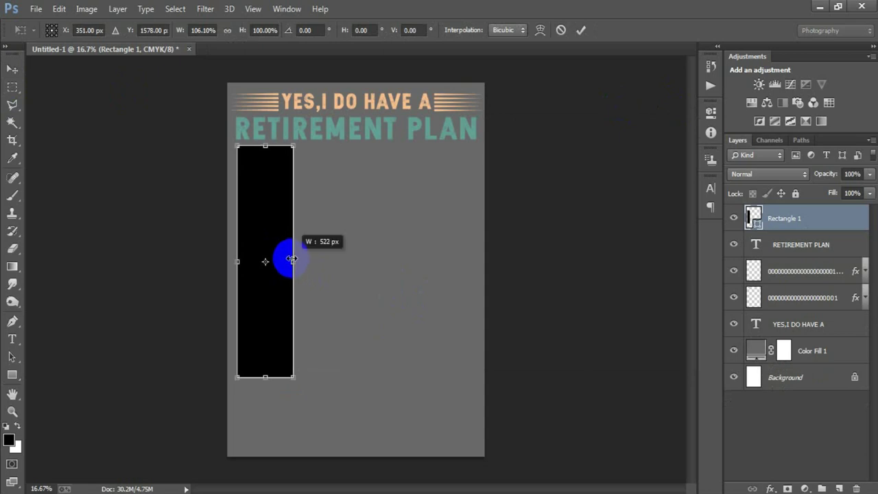
pyautogui.moveTo(288, 261); pyautogui.dragTo(293, 260)
pyautogui.moveTo(292, 267); pyautogui.dragTo(296, 262)
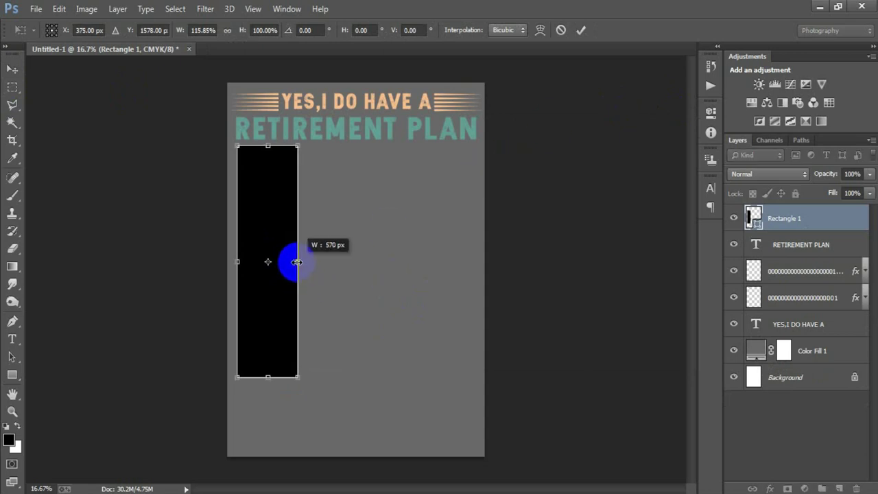
pyautogui.click(580, 30)
# - Copy the bar into four side-by-side columns, the last reaching the page's right edge
pyautogui.moveTo(270, 285); pyautogui.dragTo(337, 278)
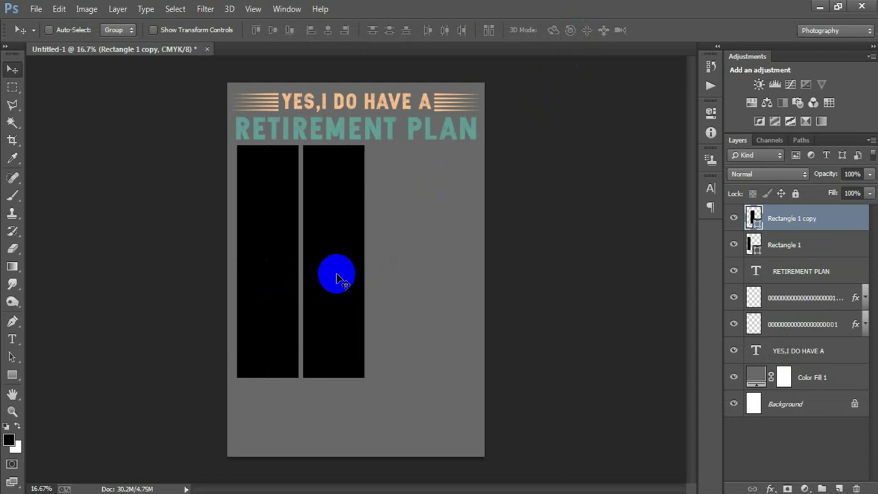
pyautogui.keyDown('shift'); pyautogui.click(806, 245); pyautogui.keyUp('shift')
pyautogui.hotkey('ctrl', 'j')
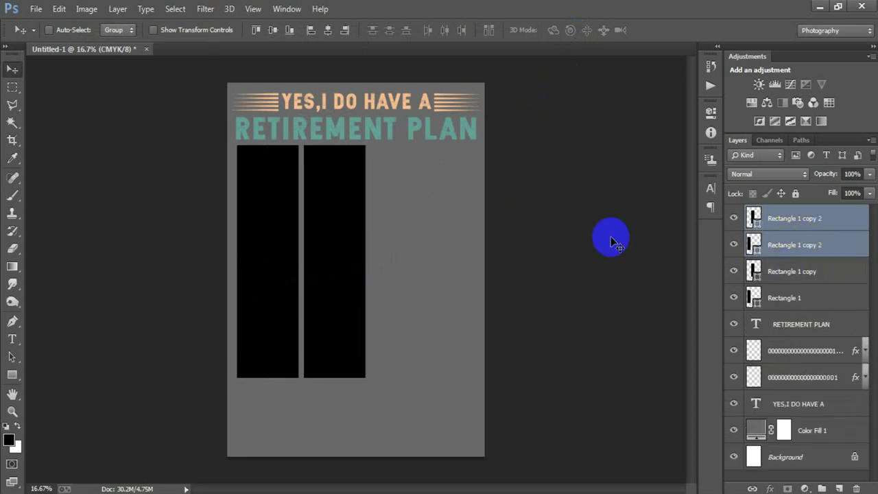
pyautogui.moveTo(369, 273); pyautogui.dragTo(476, 270)
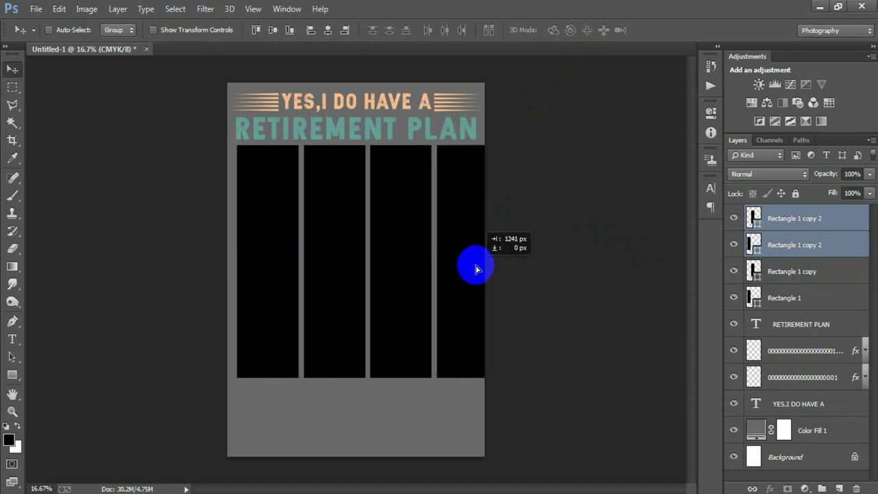
# - Scale the four black bars down together and move them onto the page under the title
pyautogui.keyDown('shift'); pyautogui.click(808, 303); pyautogui.keyUp('shift')
pyautogui.keyDown('shift'); pyautogui.click(794, 218); pyautogui.keyUp('shift')
pyautogui.hotkey('ctrl', 't')
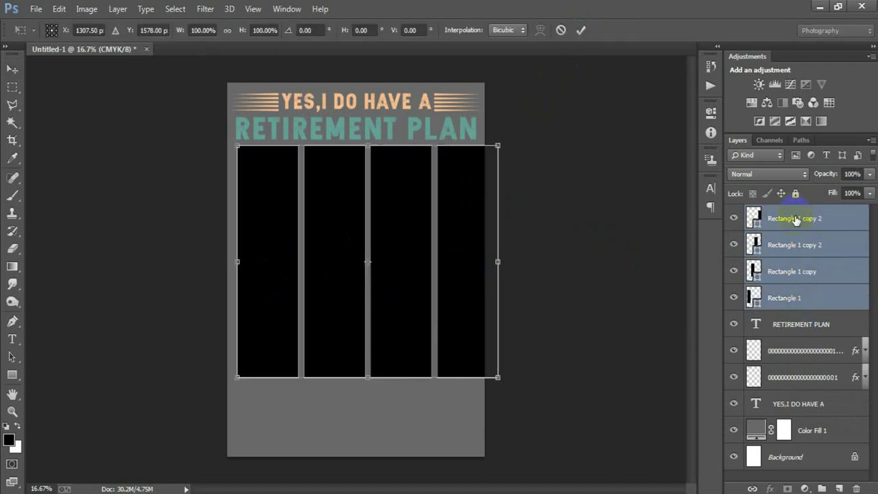
pyautogui.moveTo(458, 324); pyautogui.dragTo(449, 327)
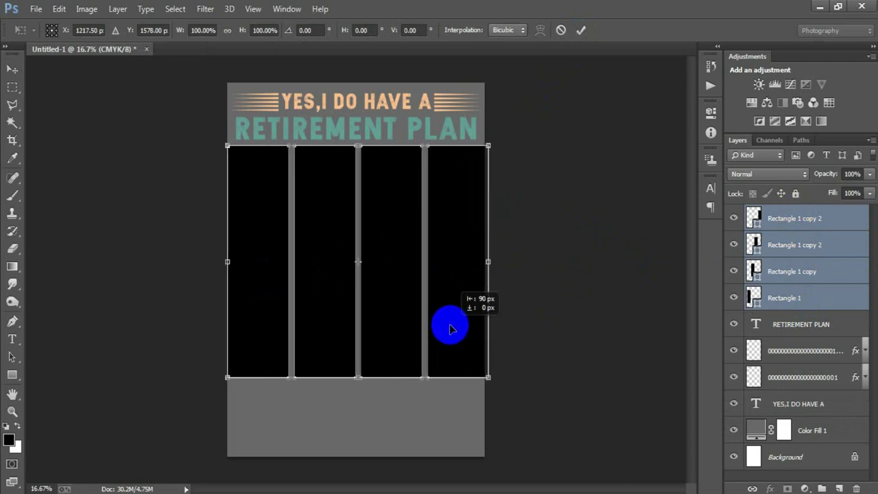
pyautogui.moveTo(489, 376); pyautogui.dragTo(480, 370)
pyautogui.moveTo(462, 337); pyautogui.dragTo(458, 330)
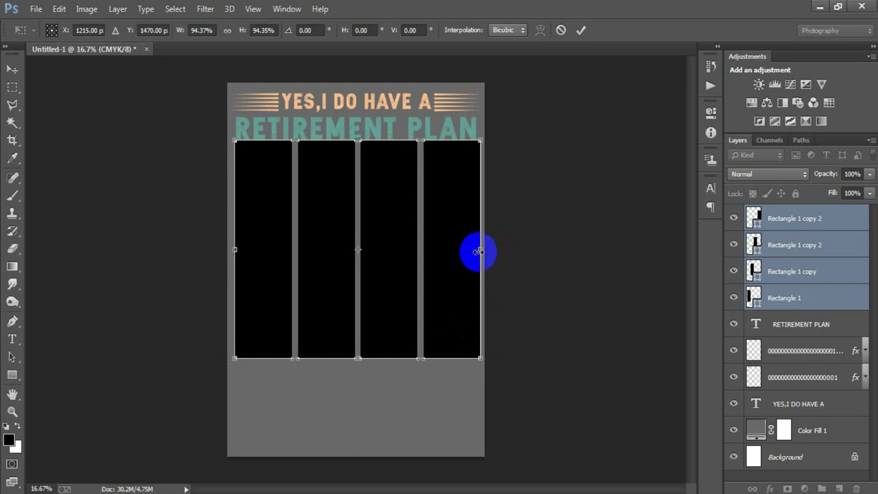
# - Fine-tune the bars to about 93% × 94%, inset from both page edges, and nudge into place
pyautogui.moveTo(481, 250); pyautogui.dragTo(478, 250)
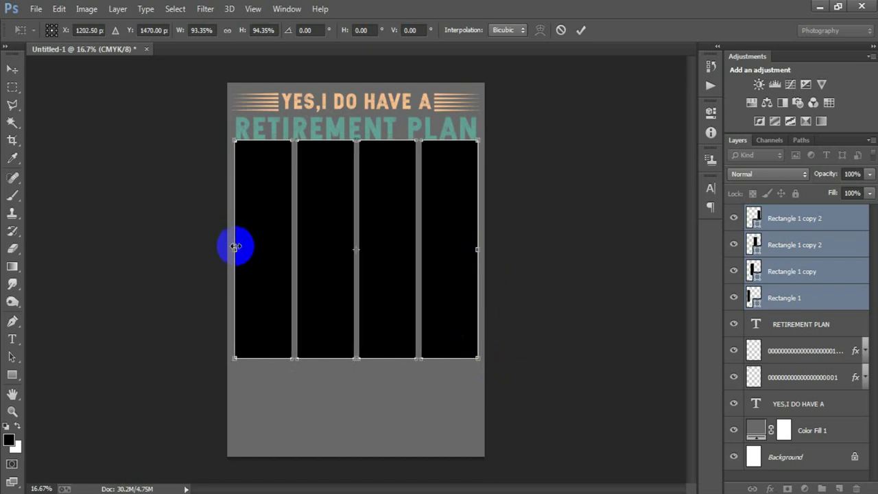
pyautogui.moveTo(236, 246); pyautogui.dragTo(239, 245)
pyautogui.moveTo(361, 358); pyautogui.dragTo(361, 364)
pyautogui.click(580, 29)
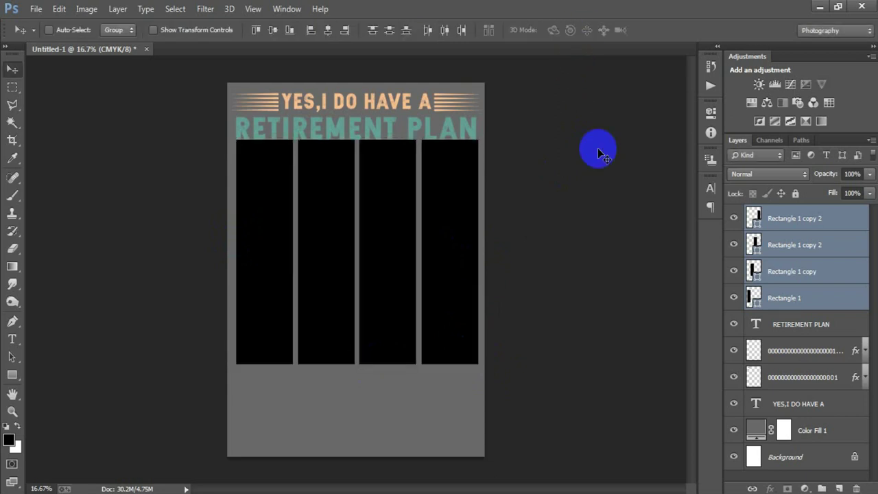
pyautogui.hotkey('shift', 'Down')
pyautogui.hotkey('shift', 'Down')
pyautogui.hotkey('shift', 'Down')
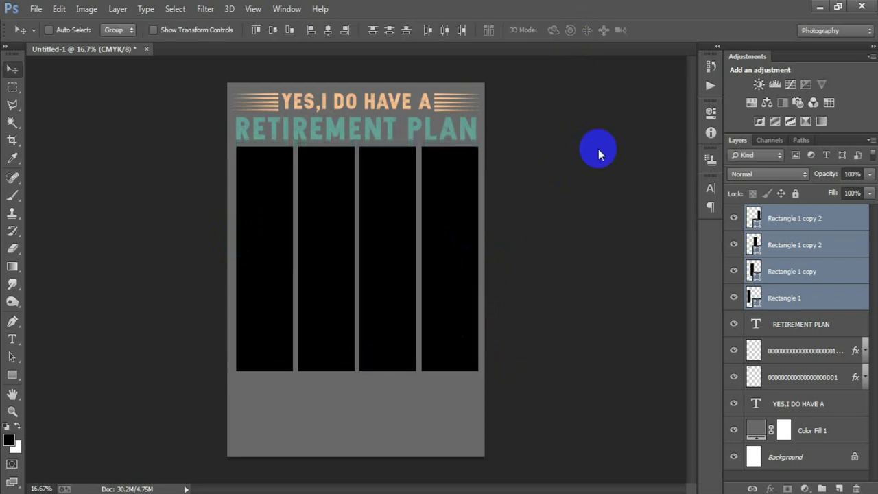
pyautogui.hotkey('shift', 'Up')
pyautogui.hotkey('shift', 'Up')
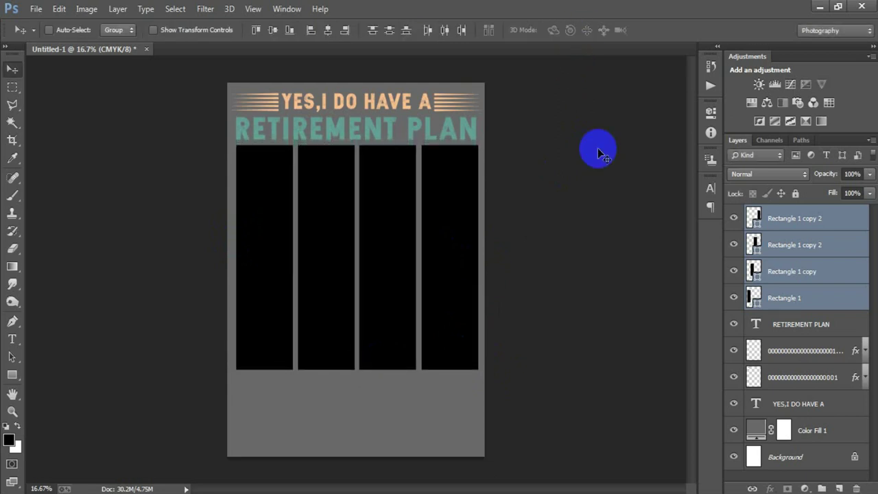
pyautogui.hotkey('shift', 'Down')
pyautogui.click(766, 303)
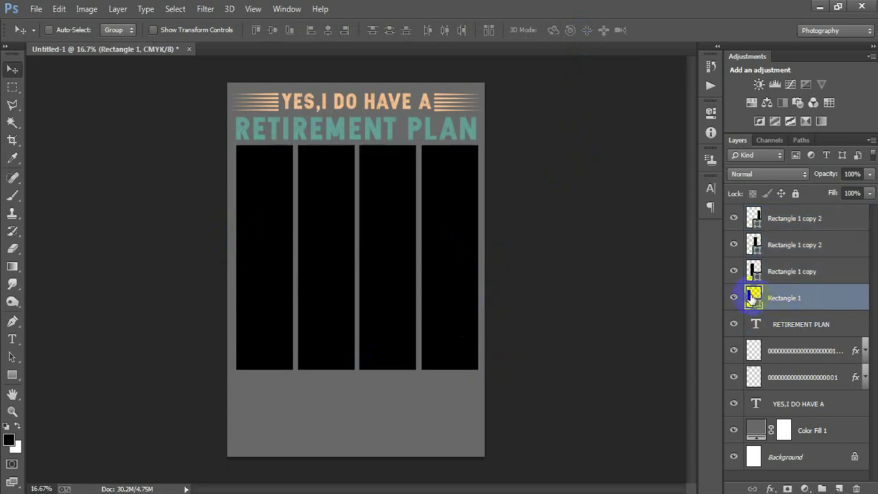
# - Recolour the first bar red (FF0000) and the second bar orange (FF6AD)
pyautogui.doubleClick(753, 296)
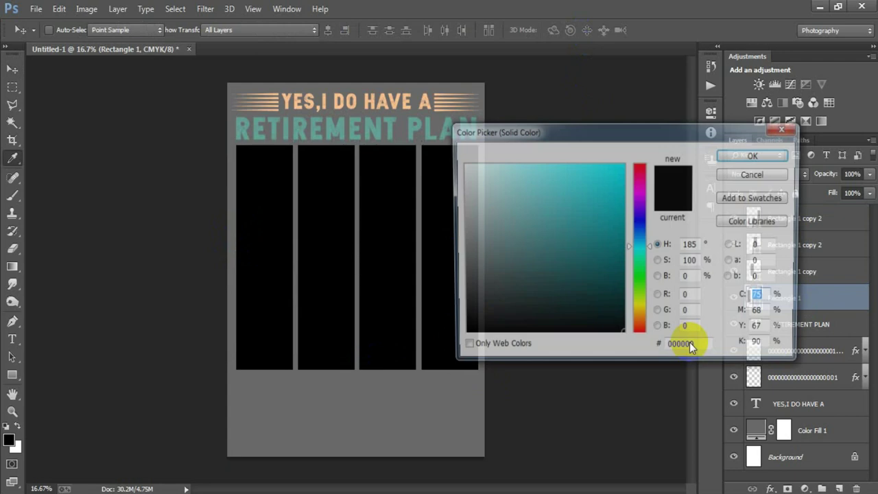
pyautogui.moveTo(628, 131)
pyautogui.mouseDown()
pyautogui.moveTo(559, 122)
pyautogui.moveTo(545, 95)
pyautogui.mouseUp()
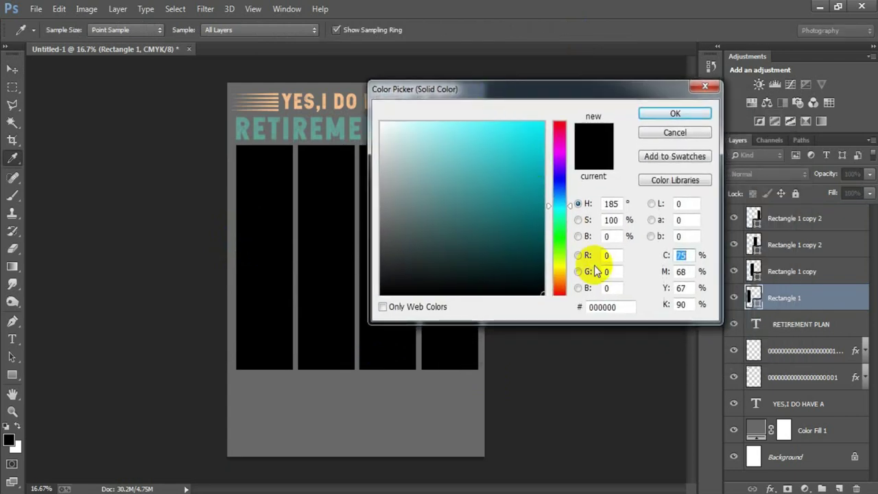
pyautogui.doubleClick(622, 308)
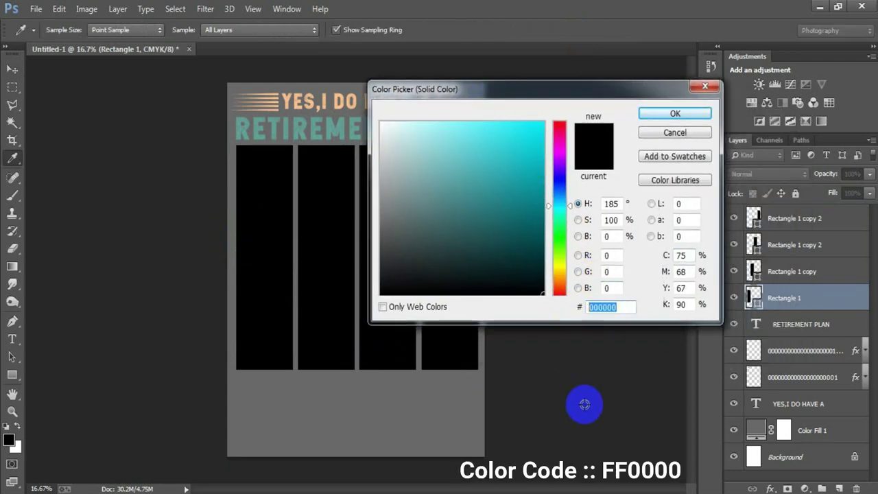
pyautogui.write('FF0000')
pyautogui.click(665, 116)
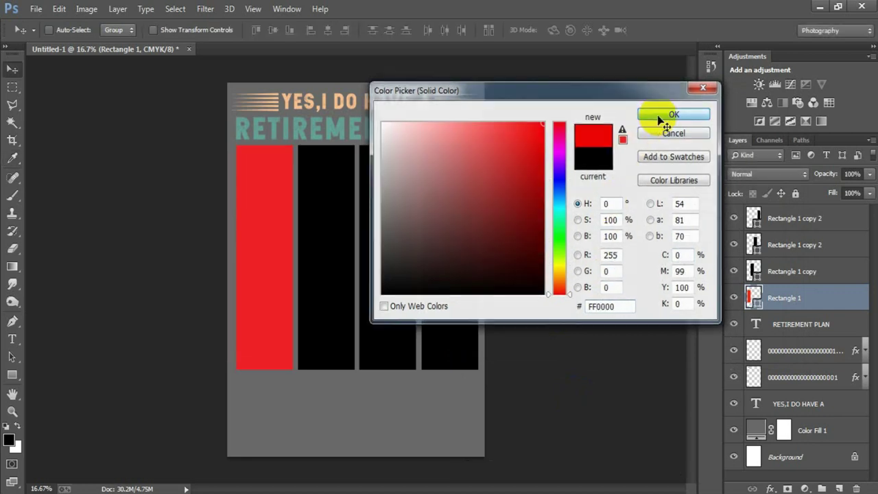
pyautogui.click(773, 273)
pyautogui.doubleClick(754, 269)
pyautogui.doubleClick(619, 307)
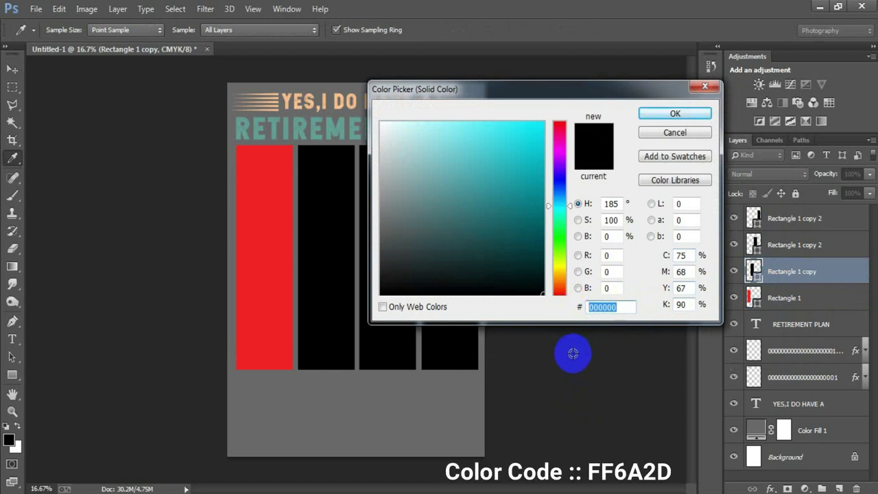
pyautogui.write('FF6A')
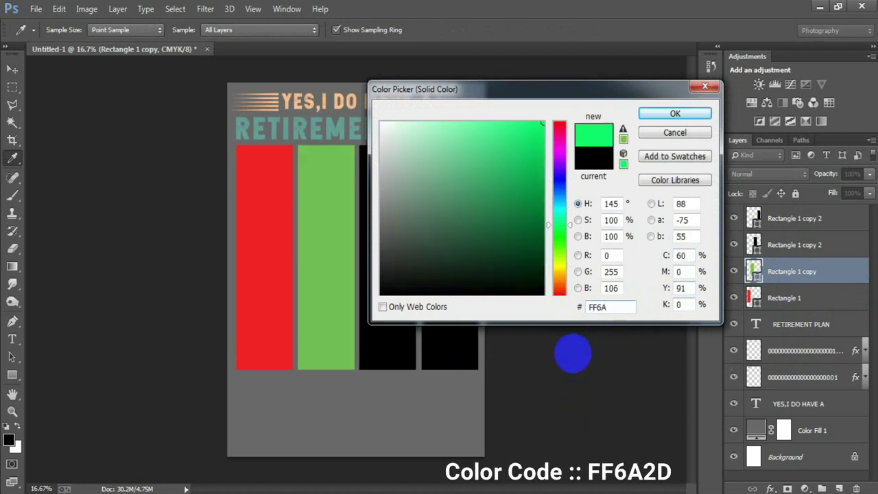
pyautogui.write('2D')
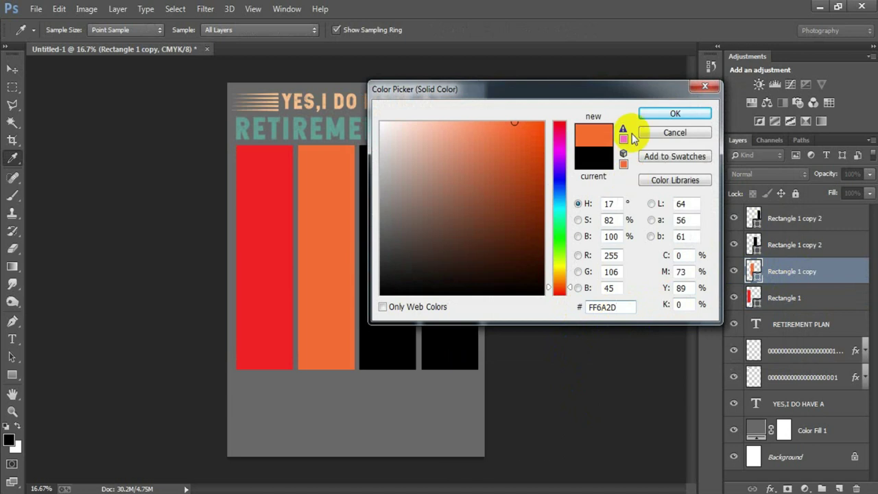
pyautogui.click(656, 116)
# - Set the third bar to #FFC38A and the fourth to #64A297, then select all four bars
pyautogui.doubleClick(754, 243)
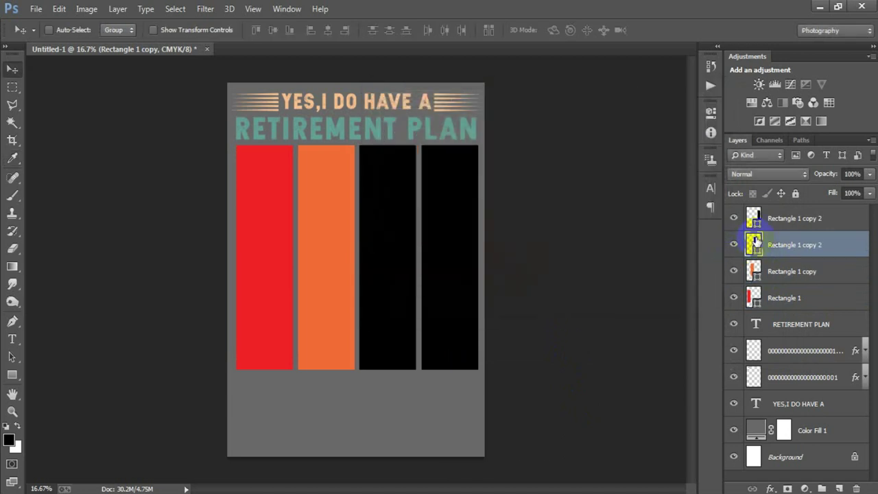
pyautogui.moveTo(625, 307); pyautogui.dragTo(568, 321)
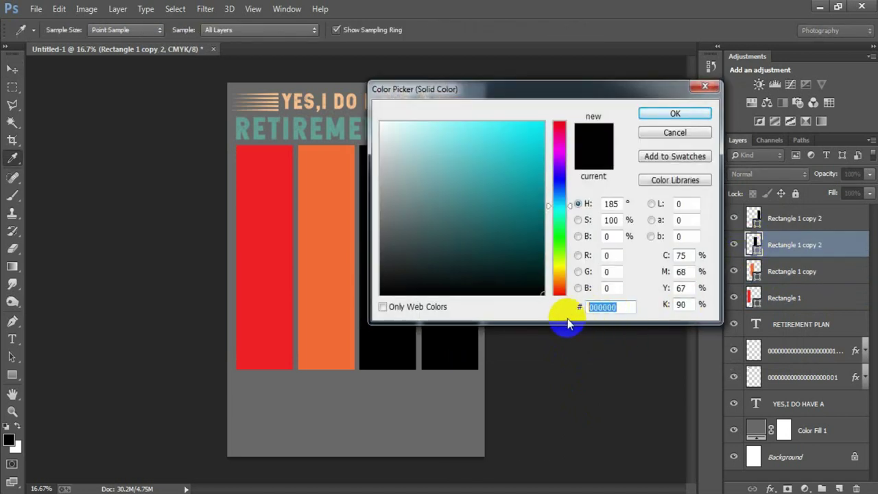
pyautogui.write('FF')
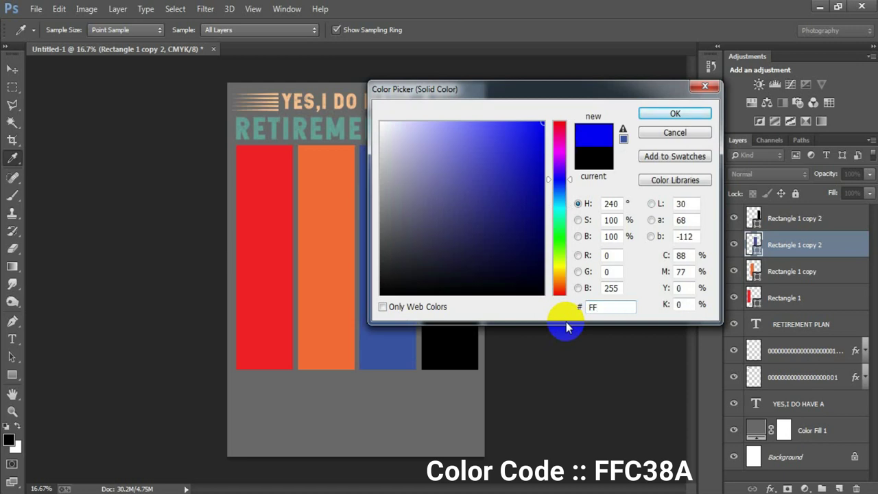
pyautogui.write('C38A')
pyautogui.click(650, 114)
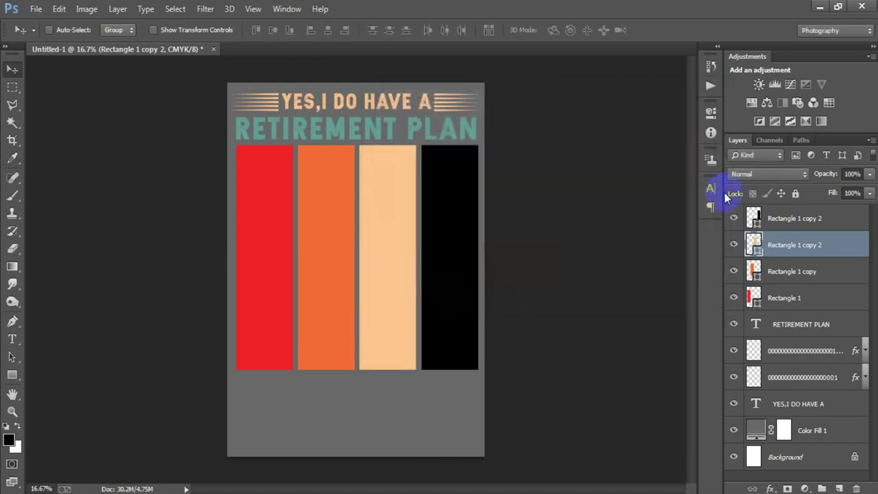
pyautogui.doubleClick(753, 219)
pyautogui.moveTo(618, 307); pyautogui.dragTo(578, 309)
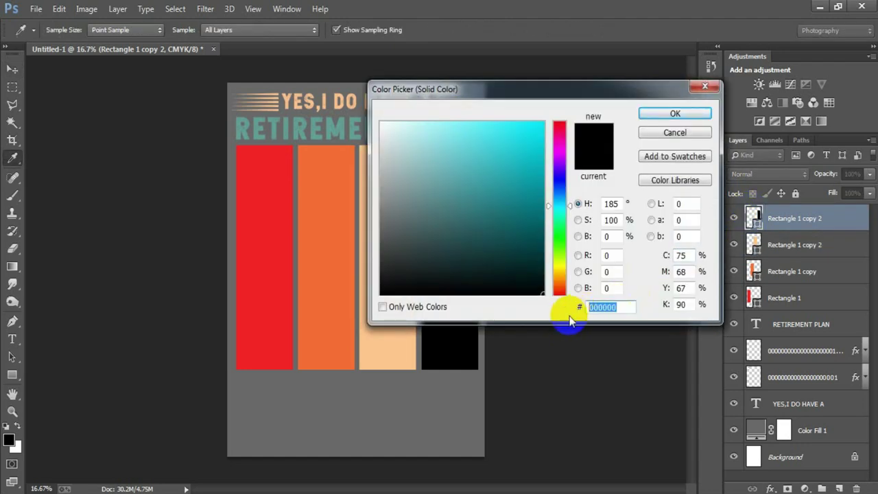
pyautogui.write('64')
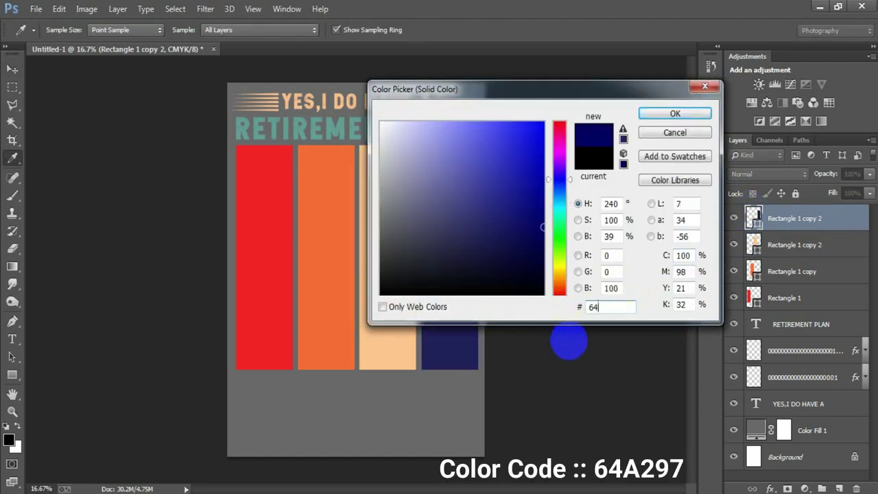
pyautogui.write('A297')
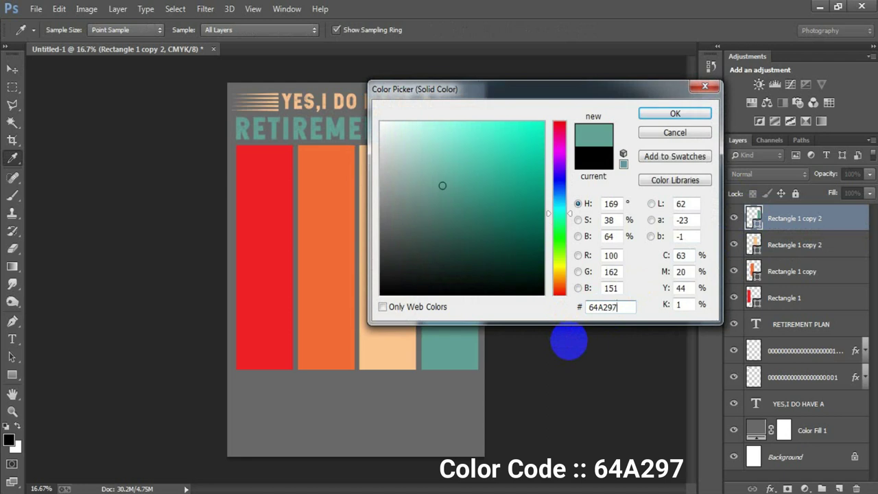
pyautogui.click(675, 115)
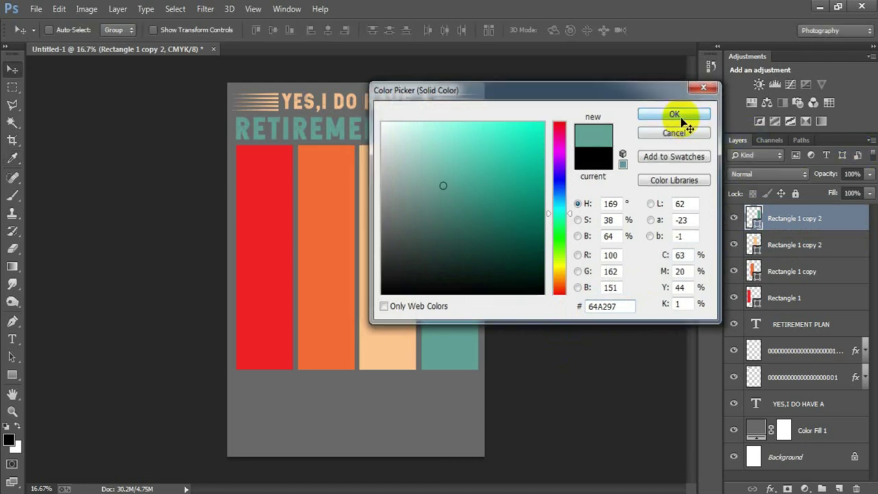
pyautogui.keyDown('shift'); pyautogui.click(796, 300); pyautogui.keyUp('shift')
pyautogui.rightClick(792, 226)
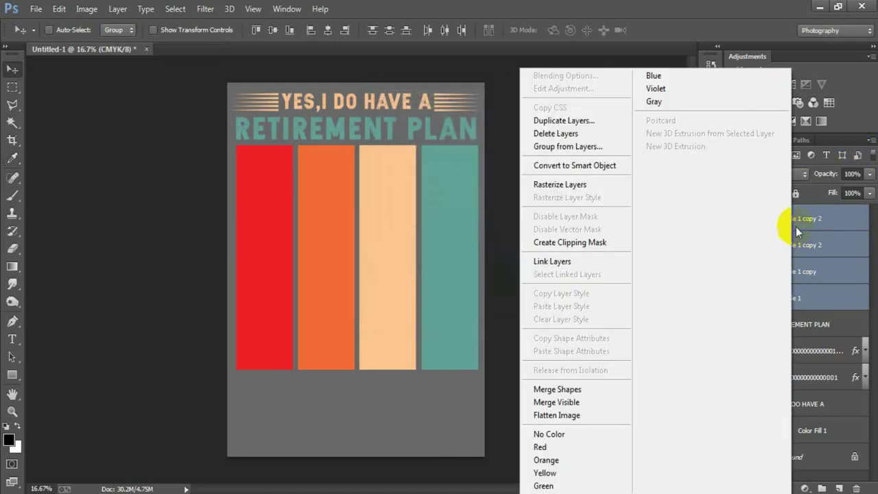
# - Rasterize and merge the four colour bars into one layer, then open the grass silhouette PNG
pyautogui.click(582, 192)
pyautogui.hotkey('ctrl', 'e')
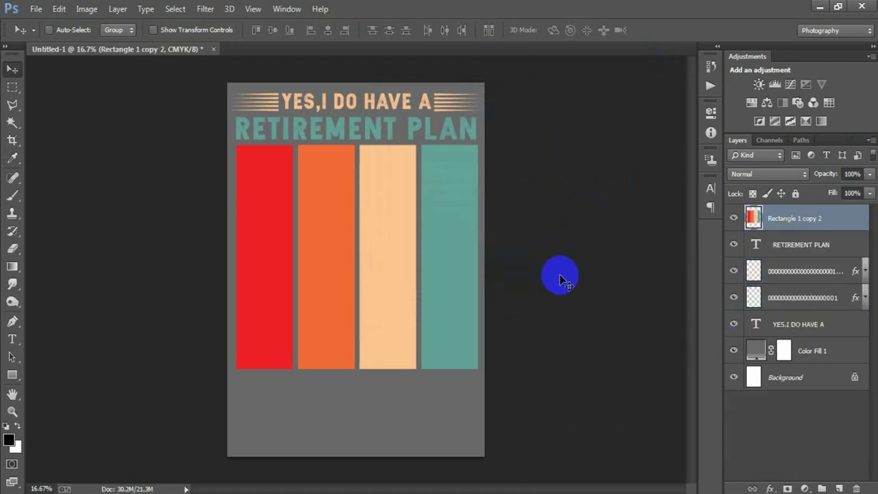
pyautogui.click(35, 9)
pyautogui.click(41, 33)
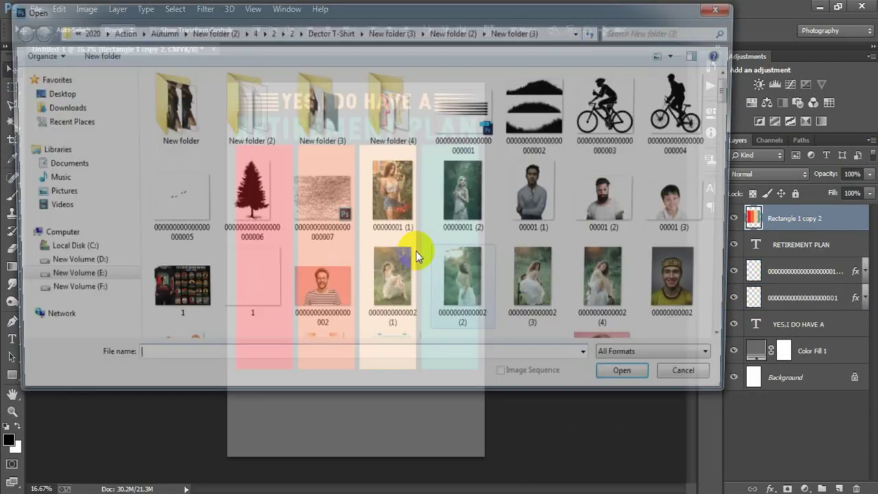
pyautogui.click(538, 113)
pyautogui.click(634, 382)
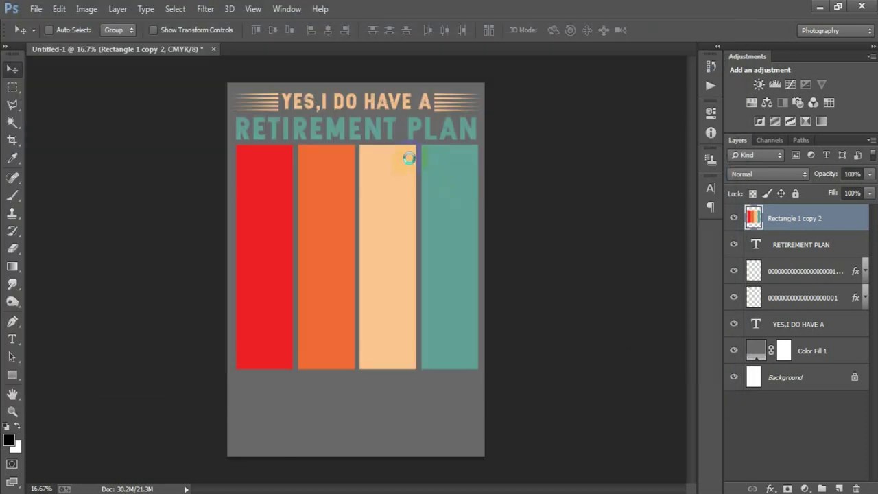
pyautogui.moveTo(288, 80); pyautogui.dragTo(426, 53)
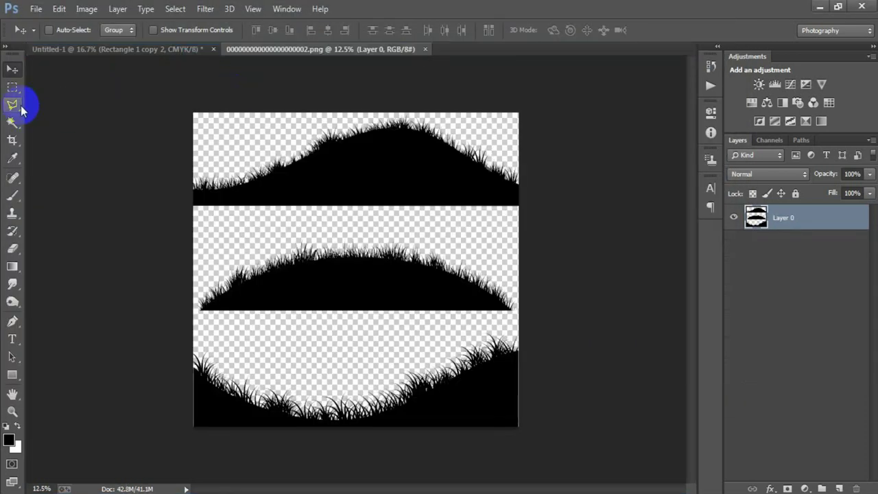
# - Copy the middle strip of the grass image onto the poster
pyautogui.click(12, 86)
pyautogui.moveTo(195, 223); pyautogui.dragTo(522, 321)
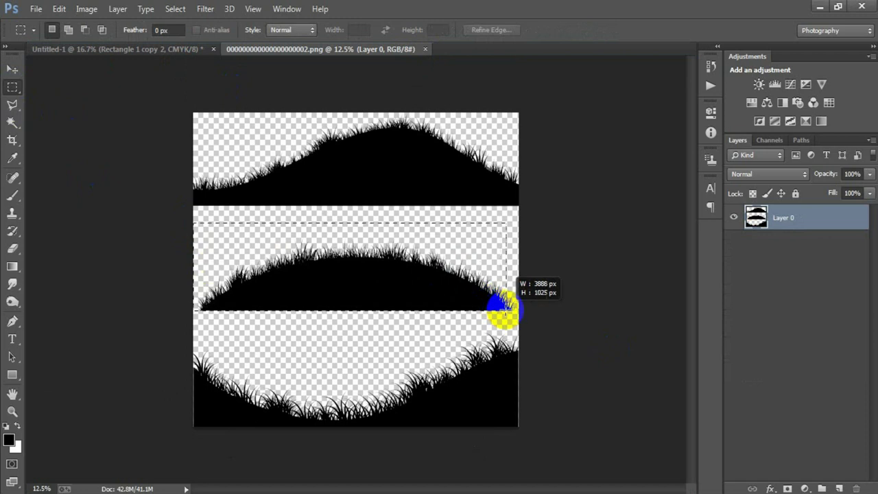
pyautogui.click(12, 69)
pyautogui.moveTo(343, 274)
pyautogui.mouseDown()
pyautogui.moveTo(168, 160)
pyautogui.moveTo(339, 363)
pyautogui.moveTo(391, 371)
pyautogui.mouseUp()
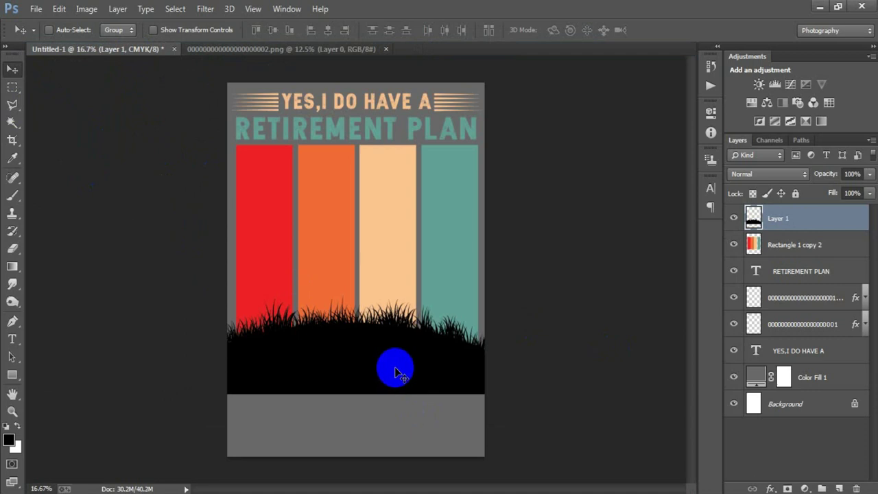
# - Scale the grass to 65% width, flatten it along the stripes' base, and close the grass image
pyautogui.hotkey('ctrl', 't')
pyautogui.moveTo(563, 396); pyautogui.dragTo(490, 353)
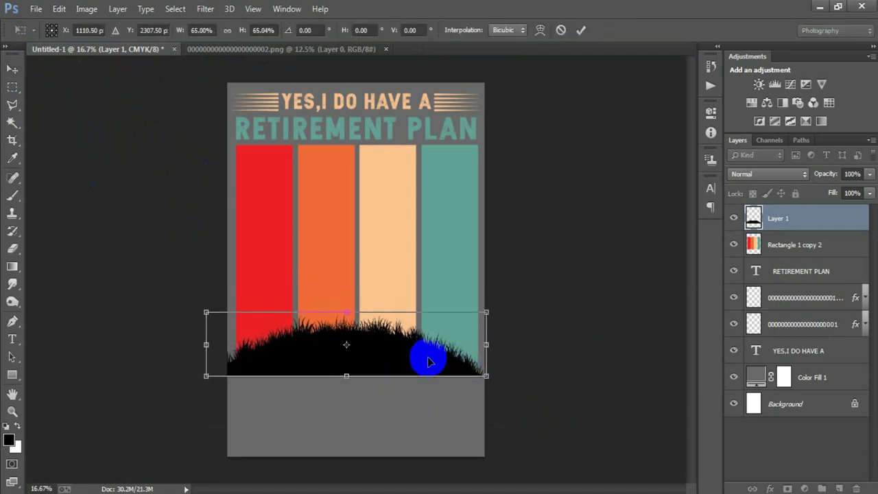
pyautogui.moveTo(432, 359); pyautogui.dragTo(441, 384)
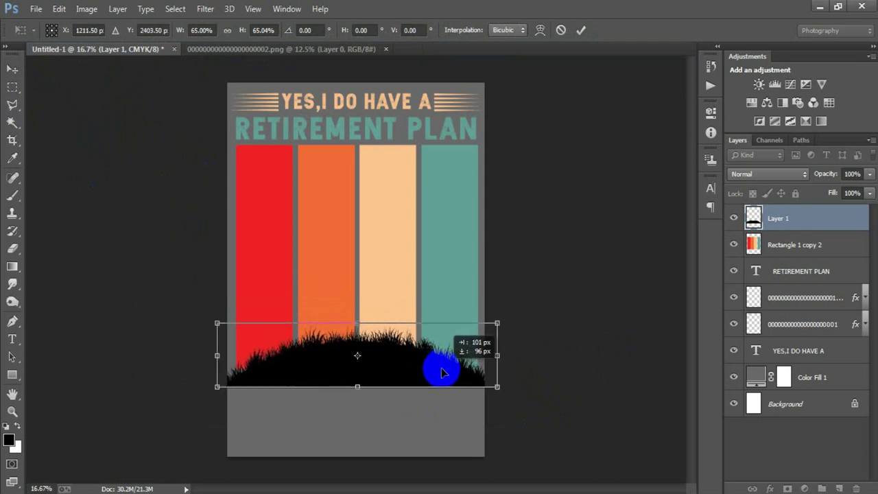
pyautogui.moveTo(441, 384); pyautogui.dragTo(440, 370)
pyautogui.moveTo(357, 323); pyautogui.dragTo(357, 330)
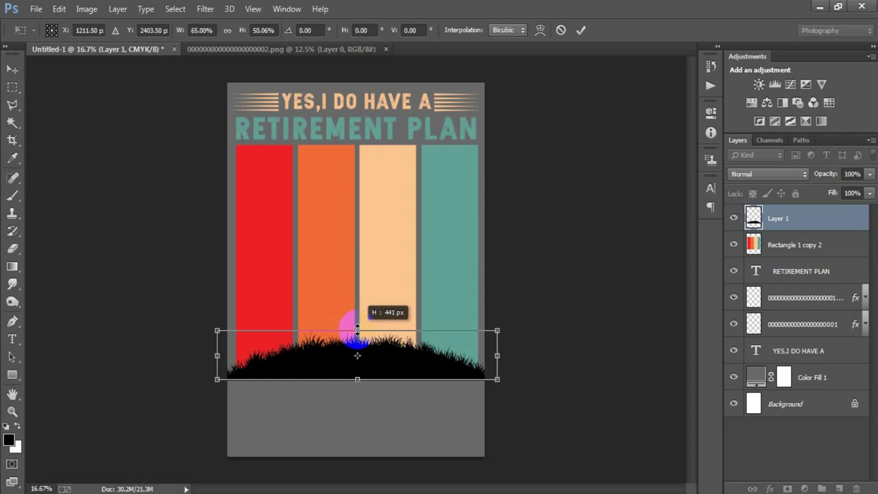
pyautogui.click(579, 31)
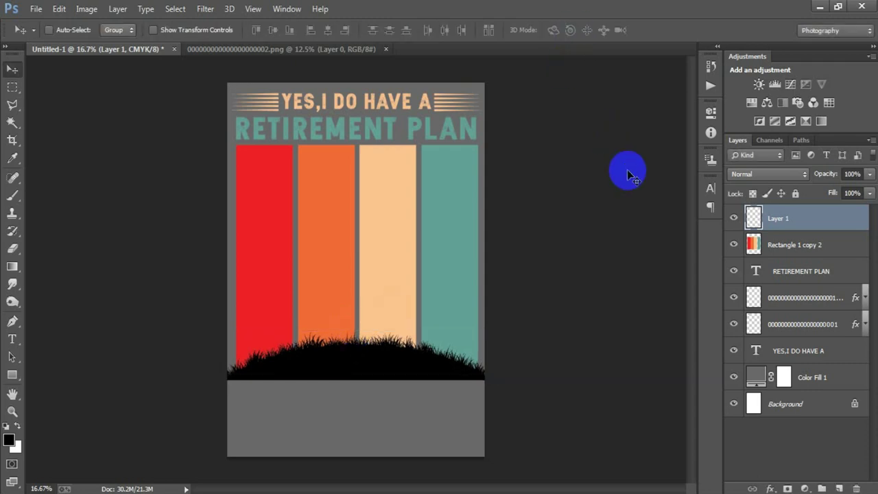
pyautogui.hotkey('shift', 'Up')
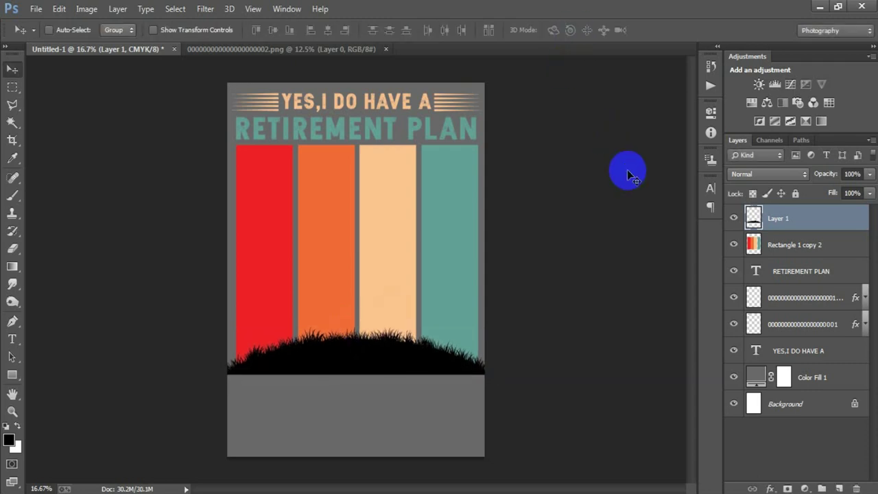
pyautogui.hotkey('shift', 'Down')
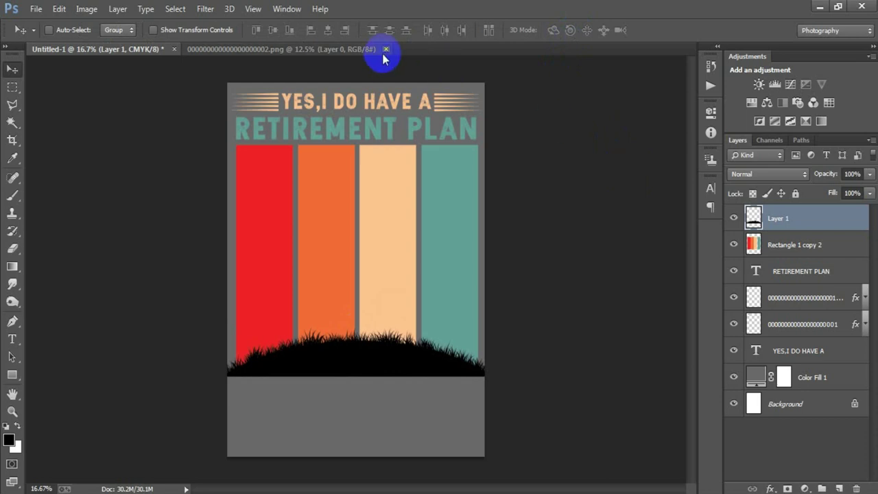
pyautogui.click(385, 49)
pyautogui.click(34, 9)
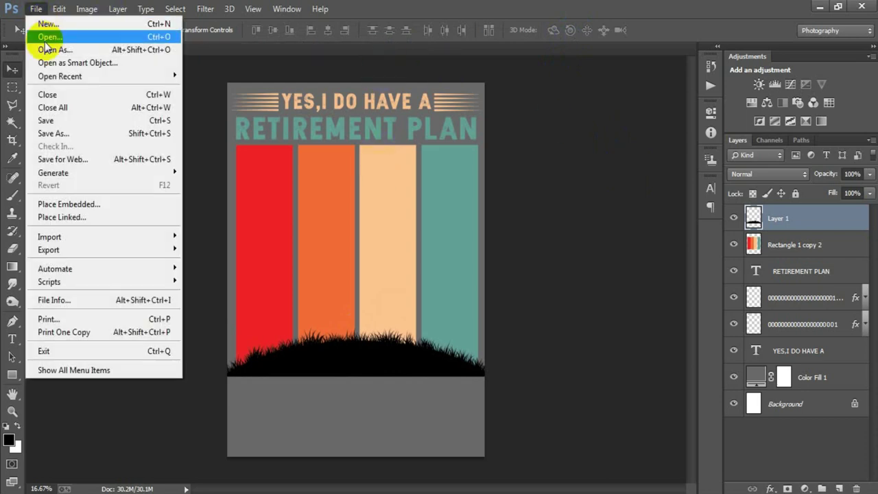
# - Open the cyclist silhouette PNG and drop its layer into the Untitled-1 poster
pyautogui.click(42, 39)
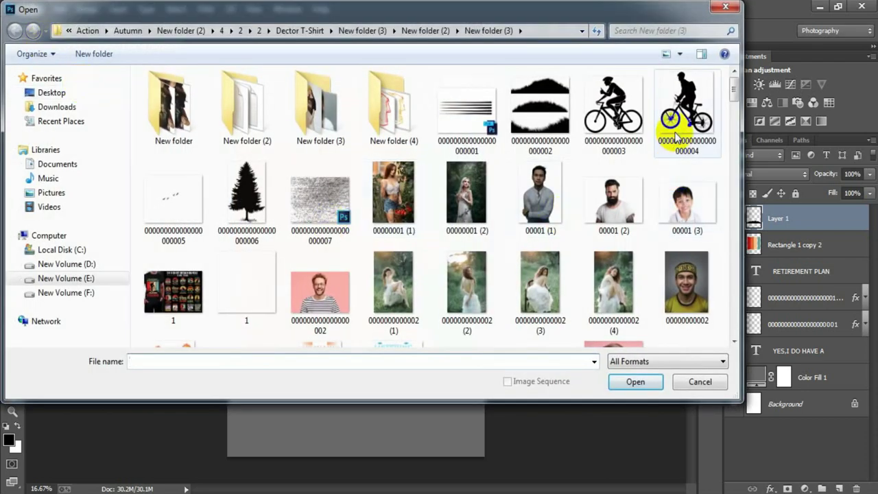
pyautogui.click(677, 131)
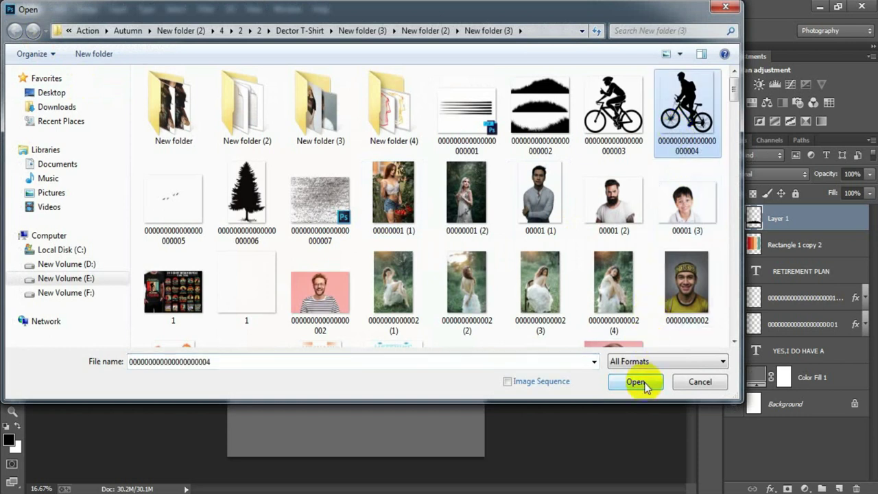
pyautogui.click(637, 382)
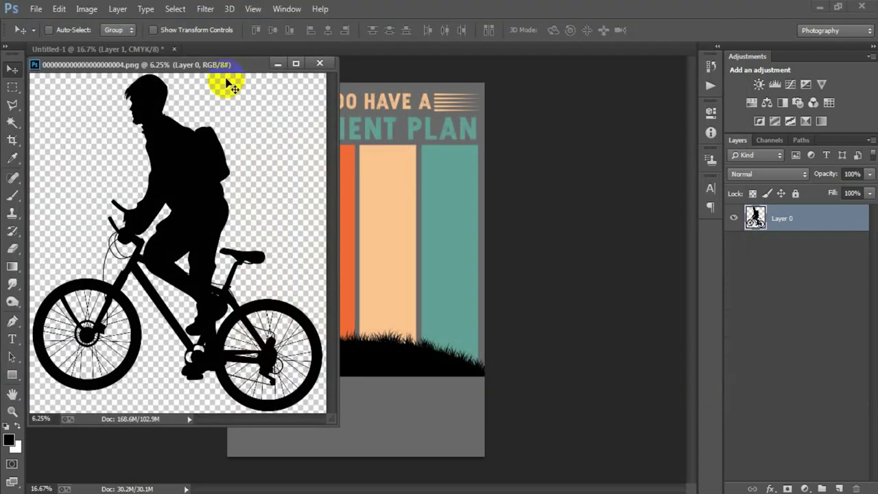
pyautogui.moveTo(221, 65)
pyautogui.mouseDown()
pyautogui.moveTo(333, 62)
pyautogui.moveTo(335, 54)
pyautogui.mouseUp()
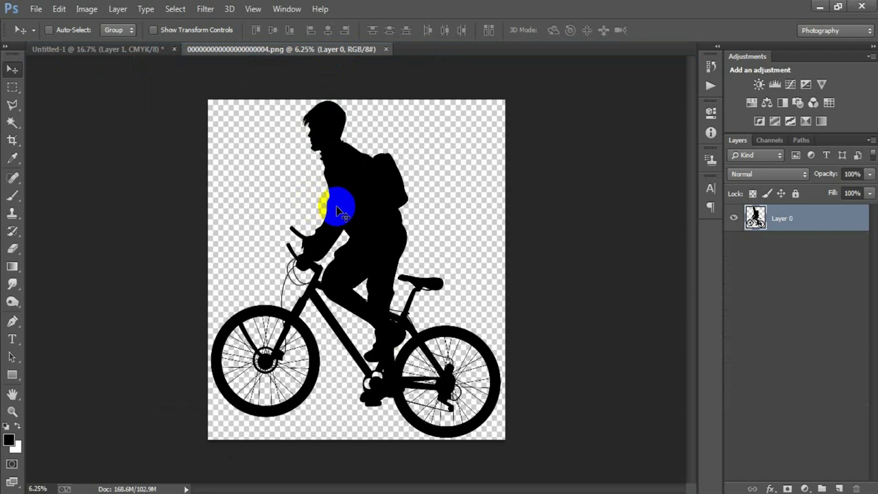
pyautogui.moveTo(334, 196); pyautogui.dragTo(127, 53)
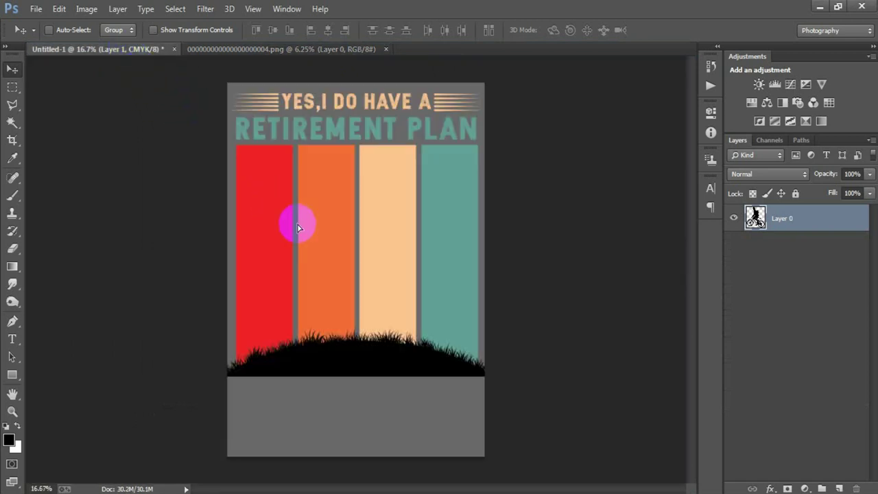
pyautogui.moveTo(127, 54); pyautogui.dragTo(386, 55)
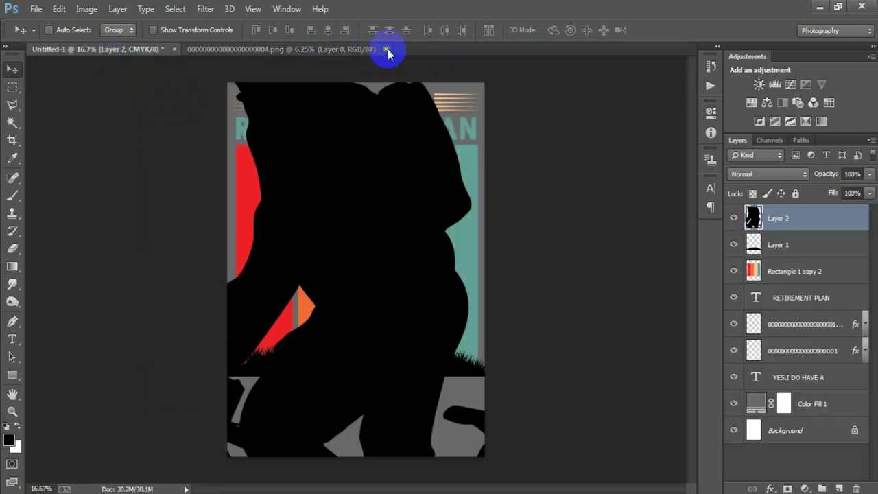
# - Shrink the cyclist to about 19% and position it over the grass
pyautogui.hotkey('ctrl', 't')
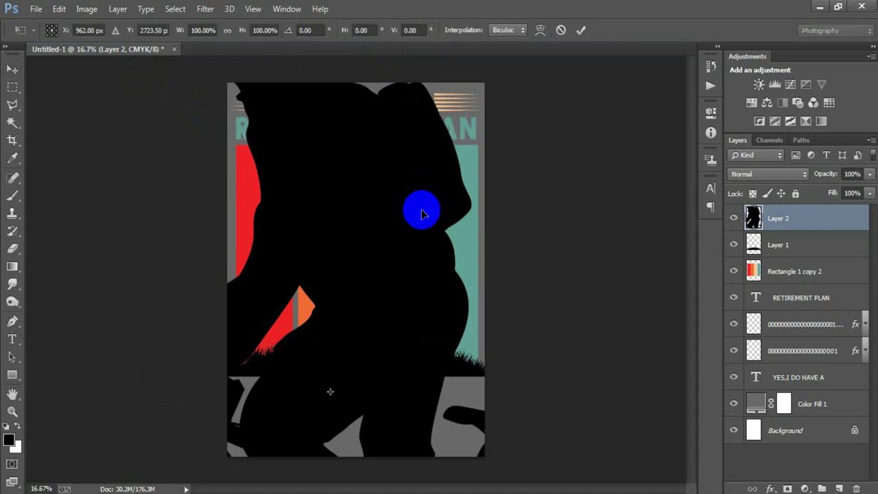
pyautogui.moveTo(421, 218); pyautogui.dragTo(308, 292)
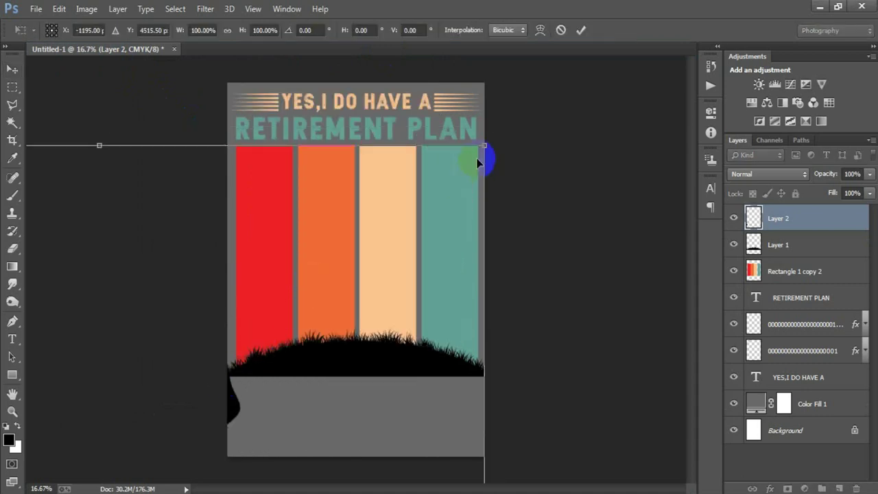
pyautogui.moveTo(489, 145)
pyautogui.mouseDown()
pyautogui.moveTo(308, 334)
pyautogui.moveTo(288, 382)
pyautogui.moveTo(529, 140)
pyautogui.moveTo(388, 291)
pyautogui.mouseUp()
pyautogui.rightClick(378, 290)
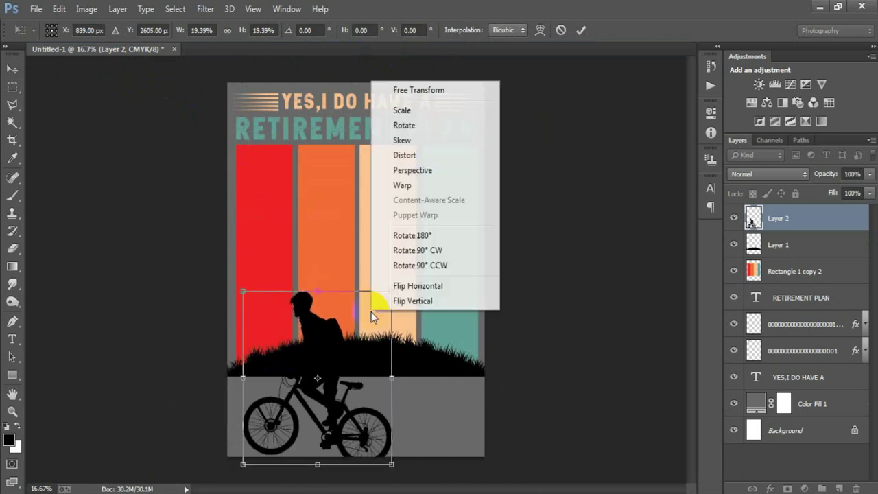
# - Mirror the cyclist horizontally, set it on the grassy hill and enlarge it slightly
pyautogui.click(449, 287)
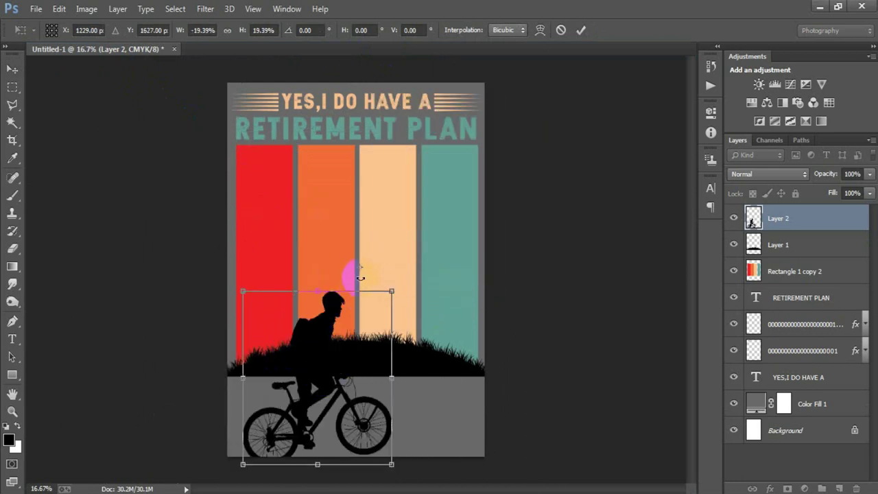
pyautogui.moveTo(313, 348); pyautogui.dragTo(359, 212)
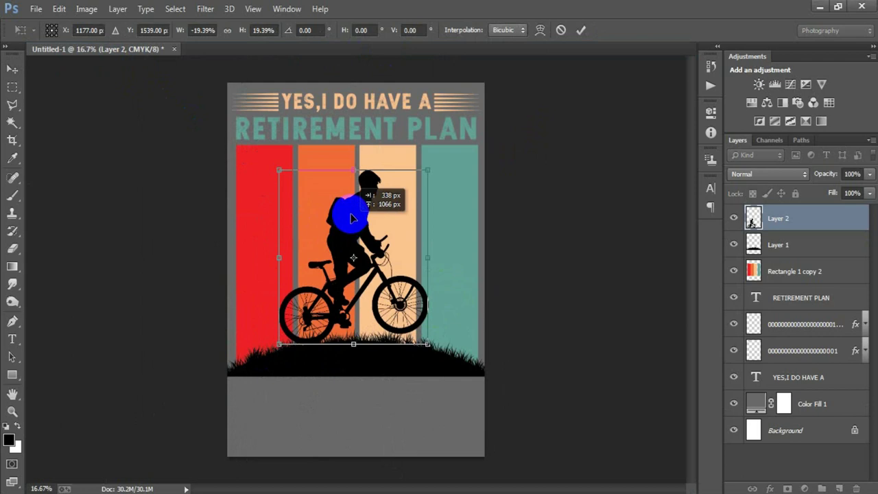
pyautogui.moveTo(428, 345); pyautogui.dragTo(437, 356)
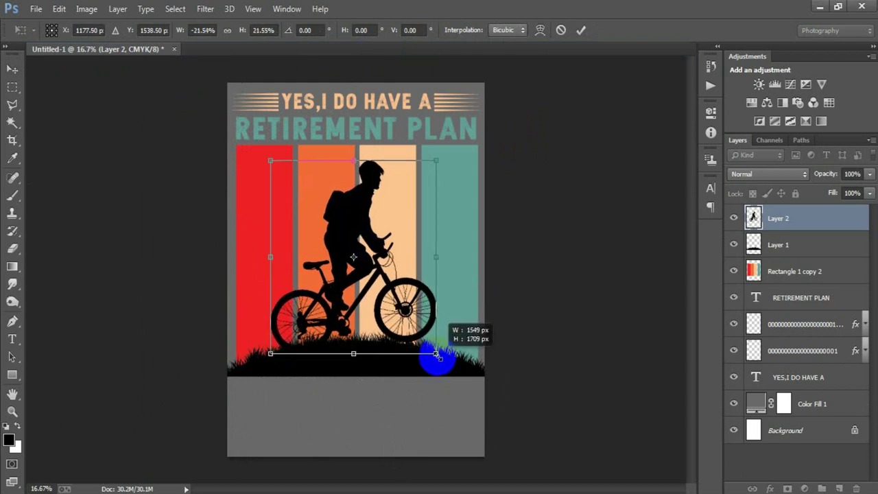
pyautogui.moveTo(438, 356); pyautogui.dragTo(439, 358)
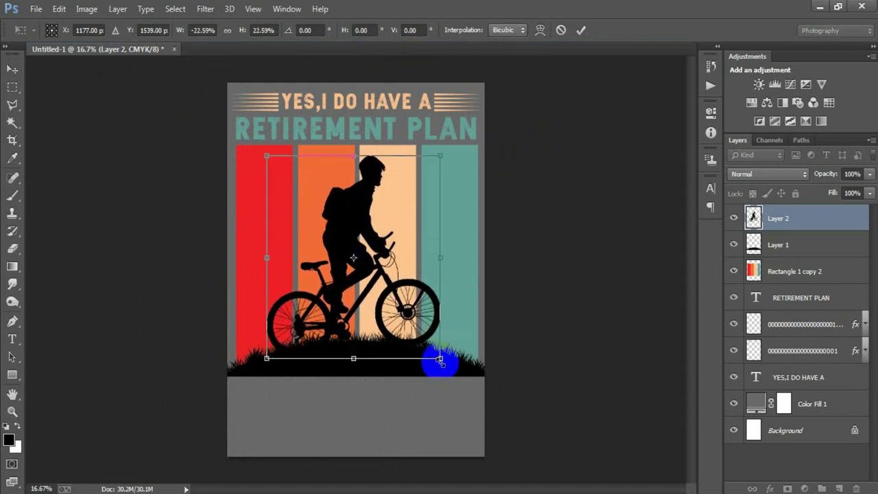
pyautogui.click(581, 30)
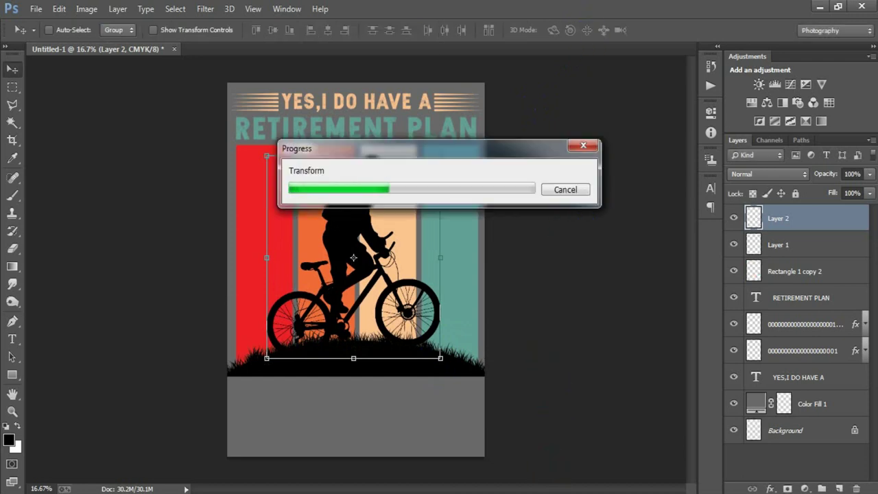
# - Centre the cyclist horizontally on the poster by aligning it with the Background
pyautogui.keyDown('ctrl'); pyautogui.click(787, 432); pyautogui.keyUp('ctrl')
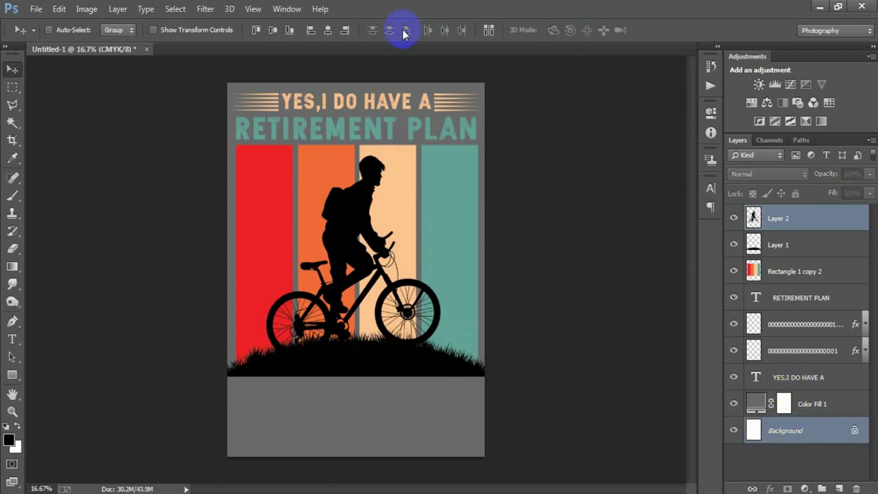
pyautogui.click(330, 31)
pyautogui.click(803, 218)
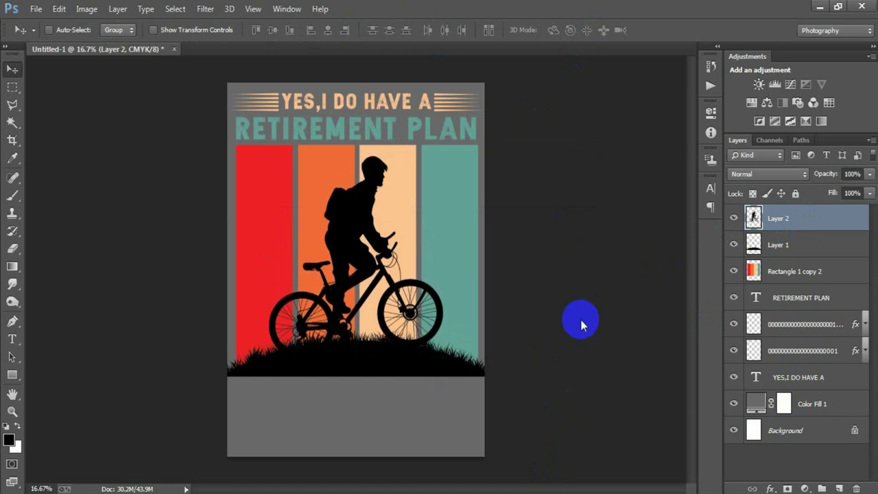
pyautogui.click(34, 9)
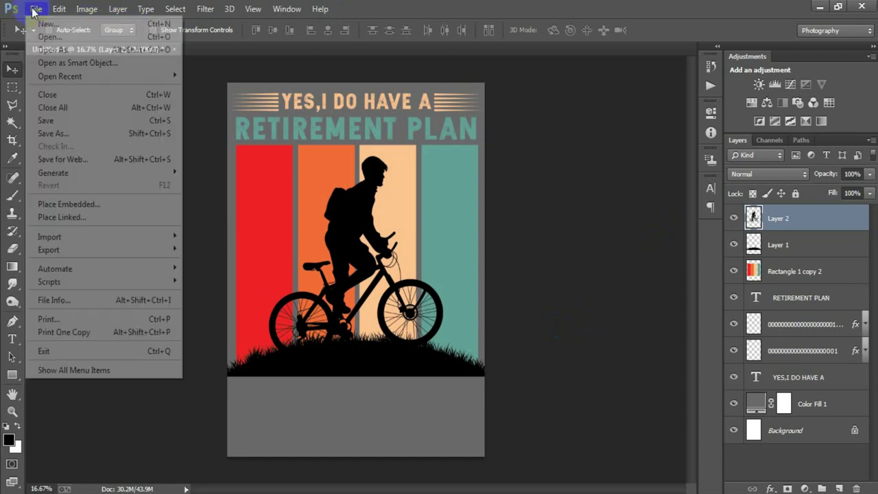
# - Place the linked pine tree image, shrink it, and move its layer behind the grass
pyautogui.click(74, 216)
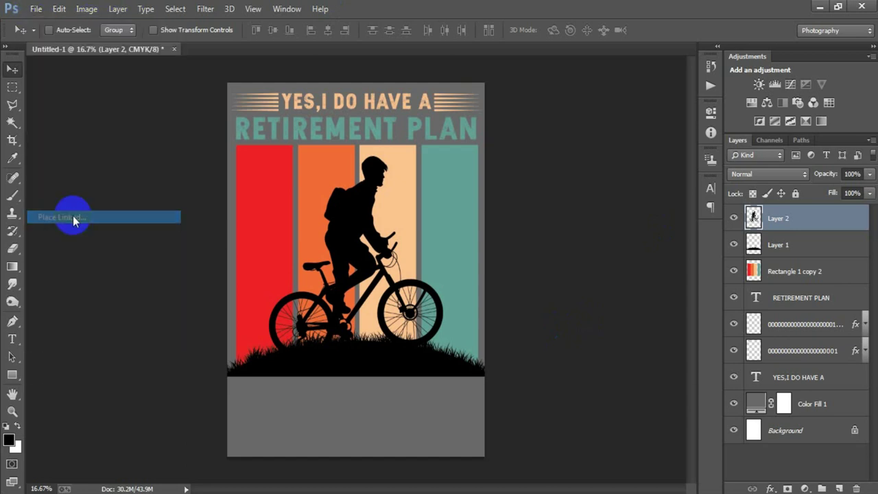
pyautogui.click(245, 209)
pyautogui.click(636, 380)
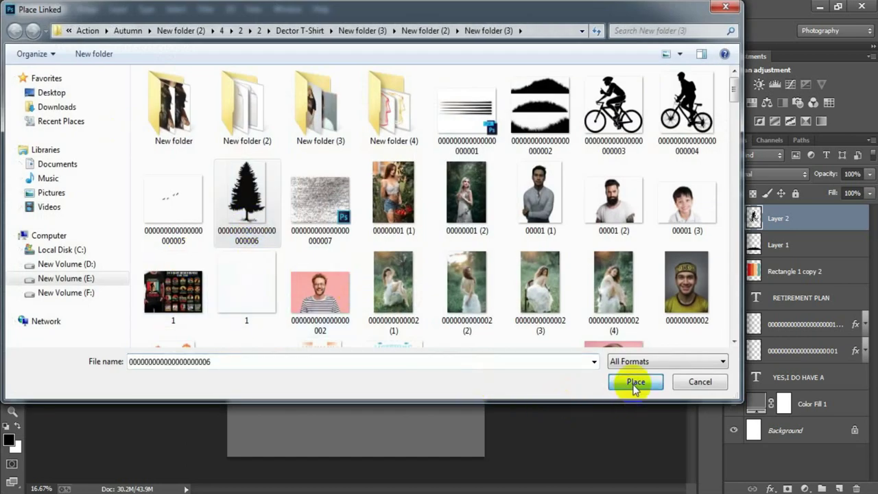
pyautogui.moveTo(469, 83); pyautogui.dragTo(366, 238)
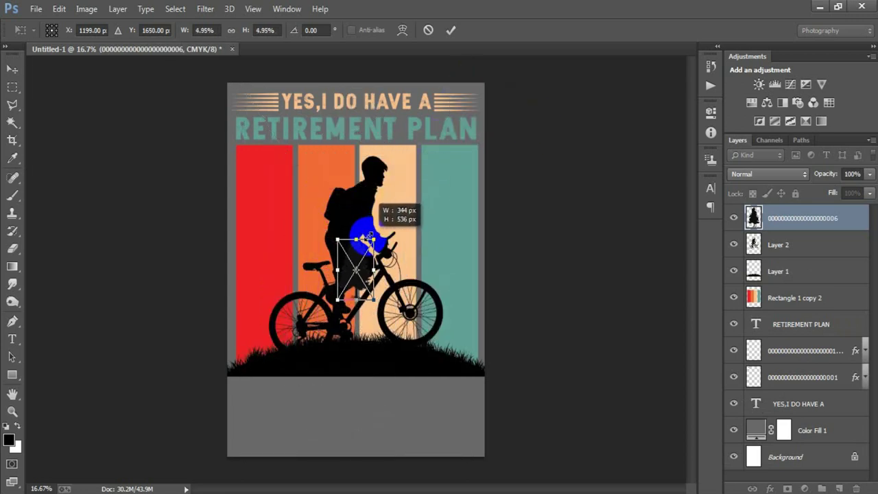
pyautogui.click(452, 33)
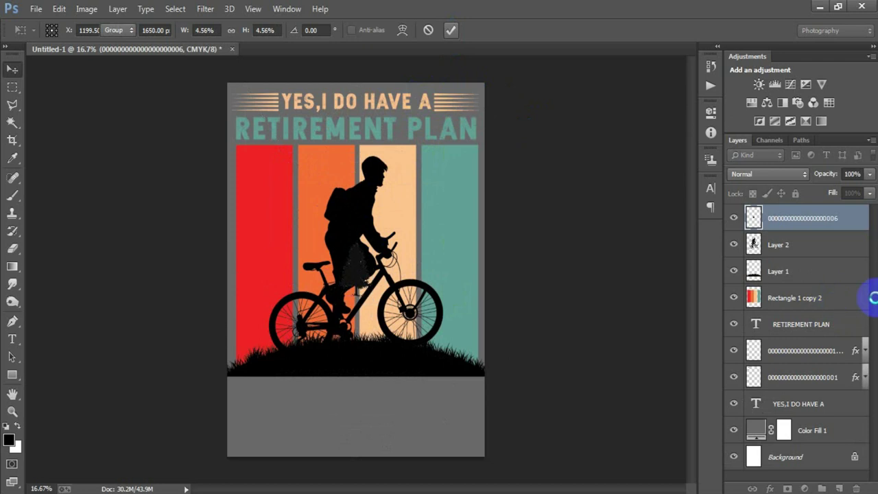
pyautogui.moveTo(819, 220); pyautogui.dragTo(809, 284)
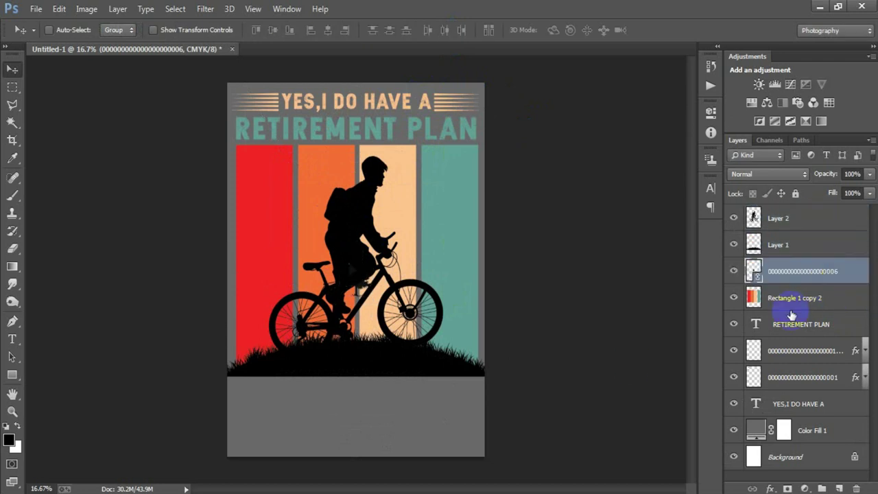
# - Settle the tree on the left of the hill and make it smaller
pyautogui.moveTo(408, 295); pyautogui.dragTo(260, 361)
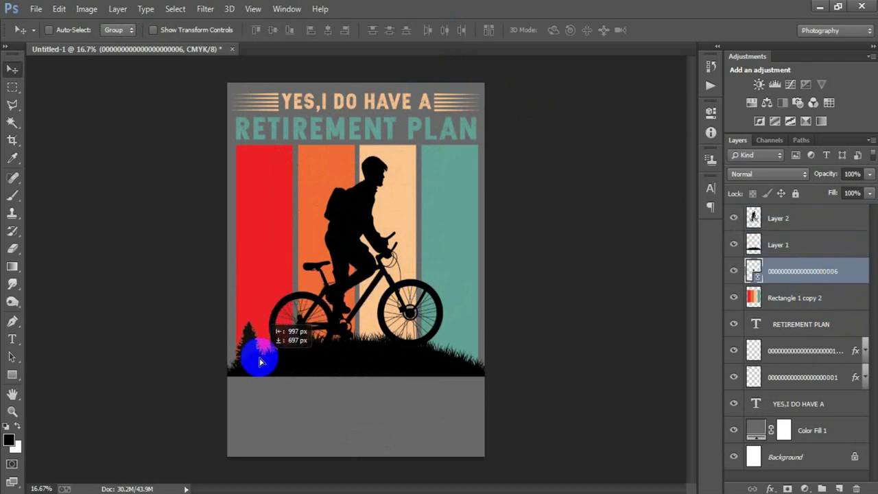
pyautogui.moveTo(261, 362)
pyautogui.mouseDown()
pyautogui.moveTo(381, 348)
pyautogui.moveTo(455, 353)
pyautogui.mouseUp()
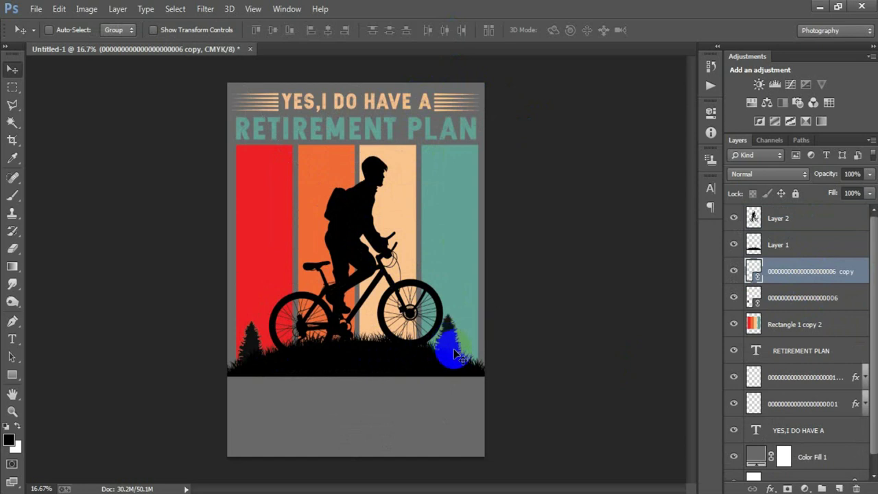
pyautogui.hotkey('ctrl', 't')
pyautogui.moveTo(467, 376); pyautogui.dragTo(458, 357)
pyautogui.press('Return')
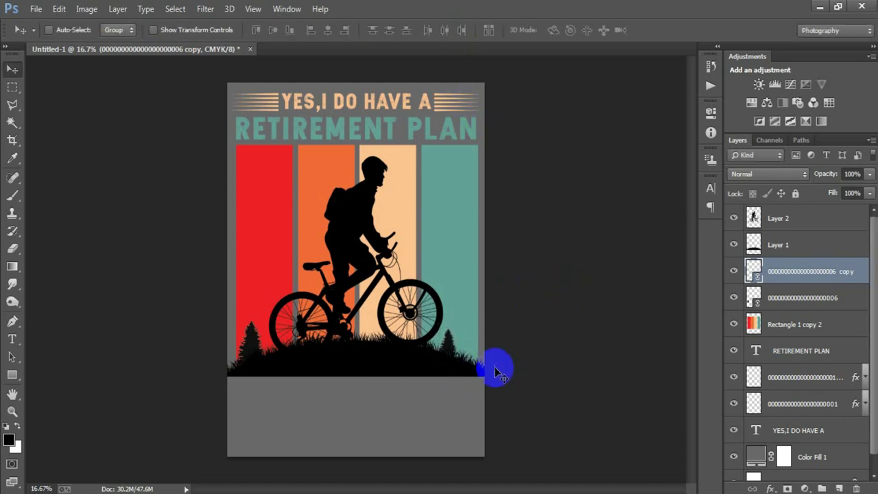
# - Add tree copies on the hill's right side and a smaller one under the bike
pyautogui.moveTo(448, 355); pyautogui.dragTo(464, 358)
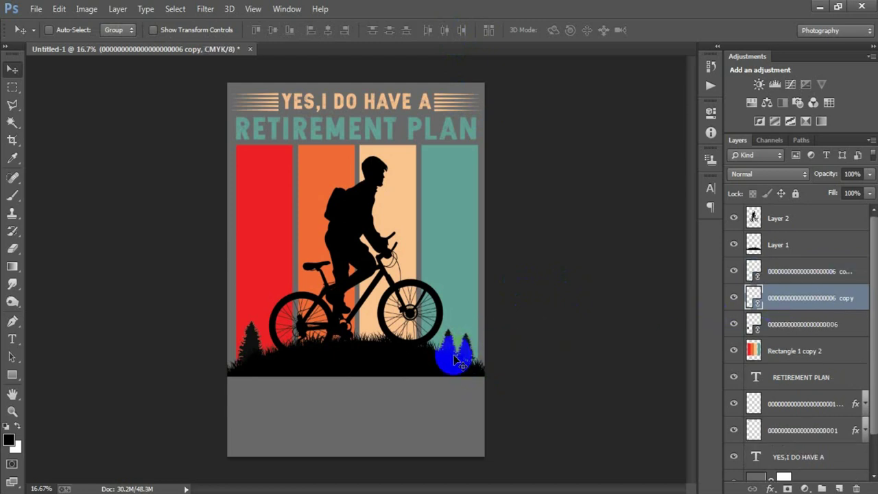
pyautogui.moveTo(454, 359); pyautogui.dragTo(458, 357)
pyautogui.click(763, 334)
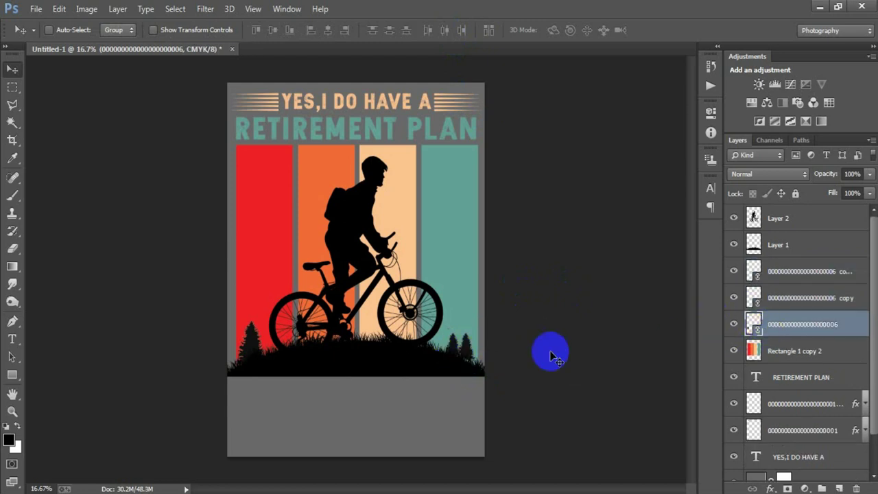
pyautogui.moveTo(251, 343); pyautogui.dragTo(376, 341)
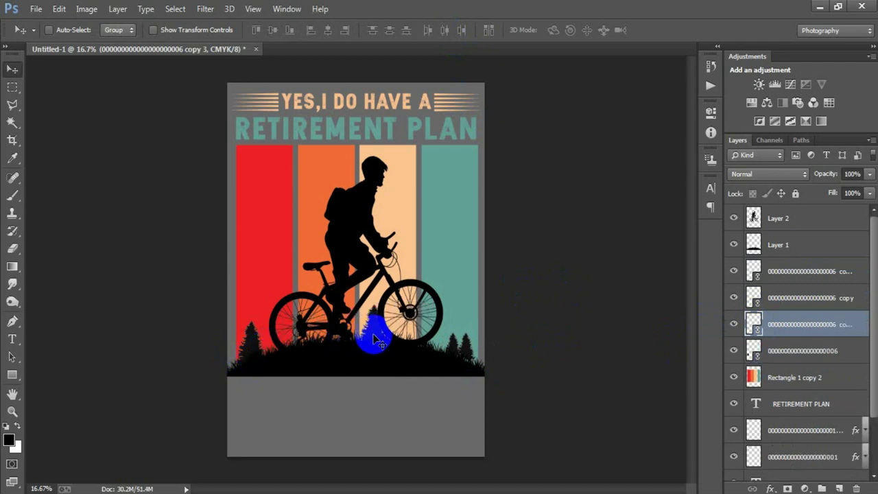
pyautogui.hotkey('ctrl', 't')
pyautogui.moveTo(376, 339); pyautogui.dragTo(387, 353)
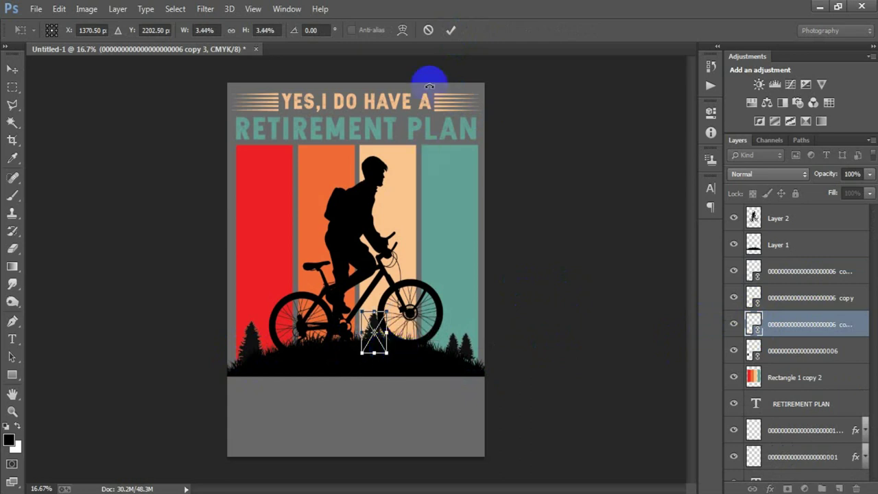
pyautogui.click(451, 33)
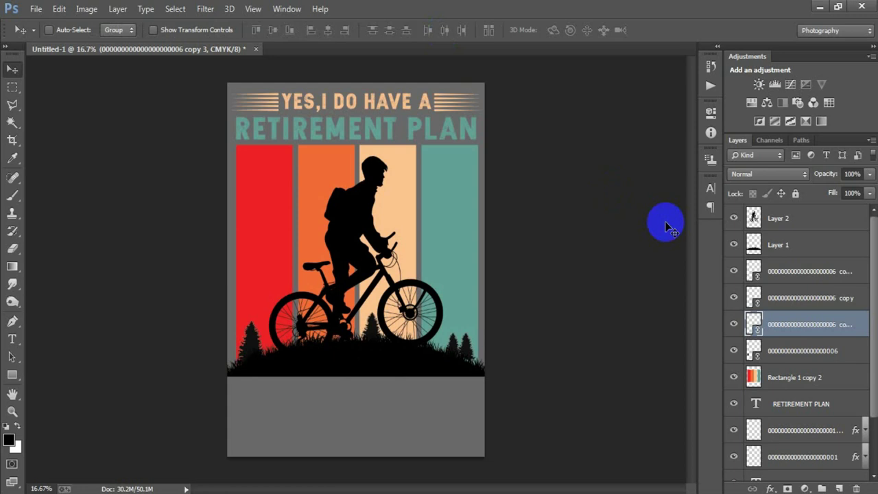
pyautogui.click(797, 219)
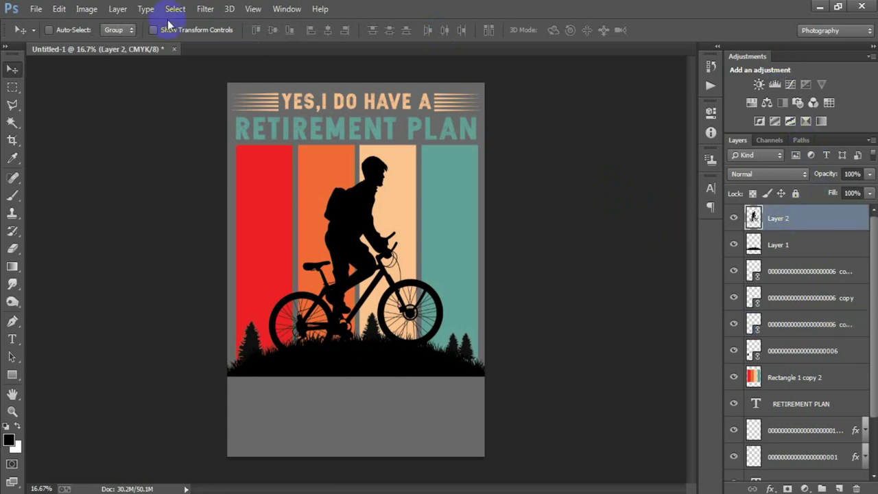
# - Place the linked birds image above the red and orange bars, then merge the birds, cyclist, grass and trees layers
pyautogui.click(35, 10)
pyautogui.click(100, 218)
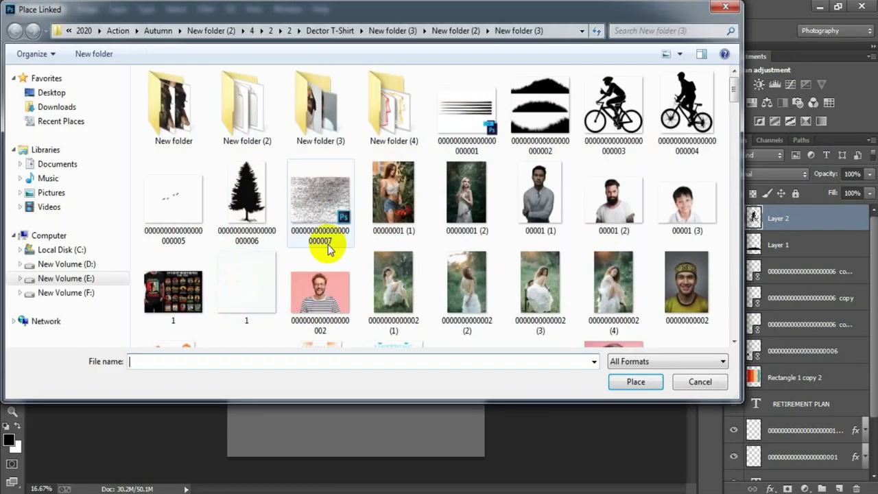
pyautogui.click(172, 205)
pyautogui.click(631, 382)
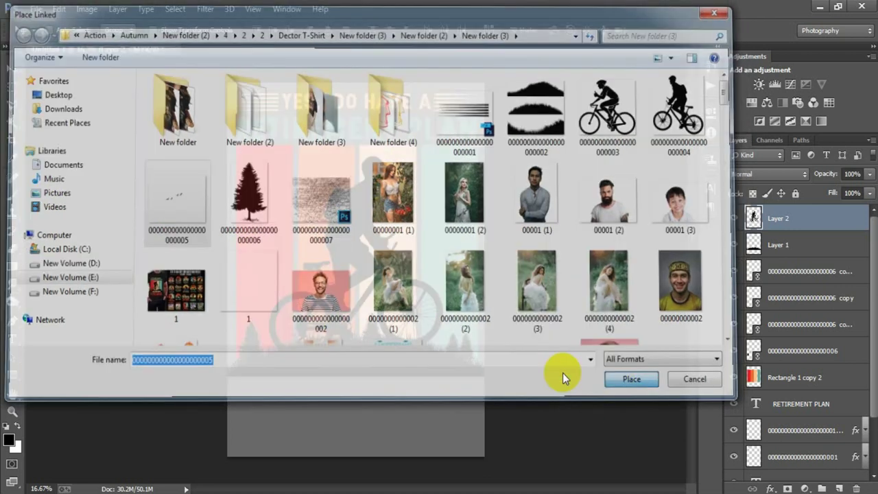
pyautogui.moveTo(360, 317); pyautogui.dragTo(306, 235)
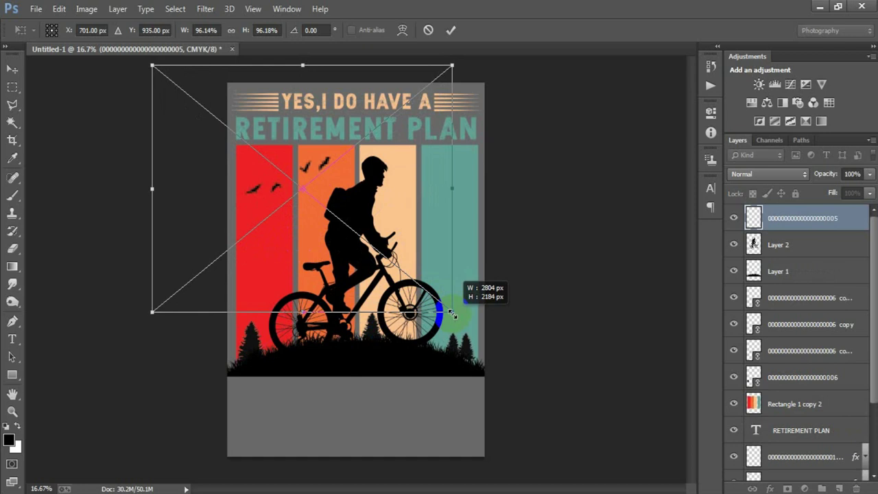
pyautogui.moveTo(431, 294); pyautogui.dragTo(456, 308)
pyautogui.moveTo(392, 232); pyautogui.dragTo(398, 235)
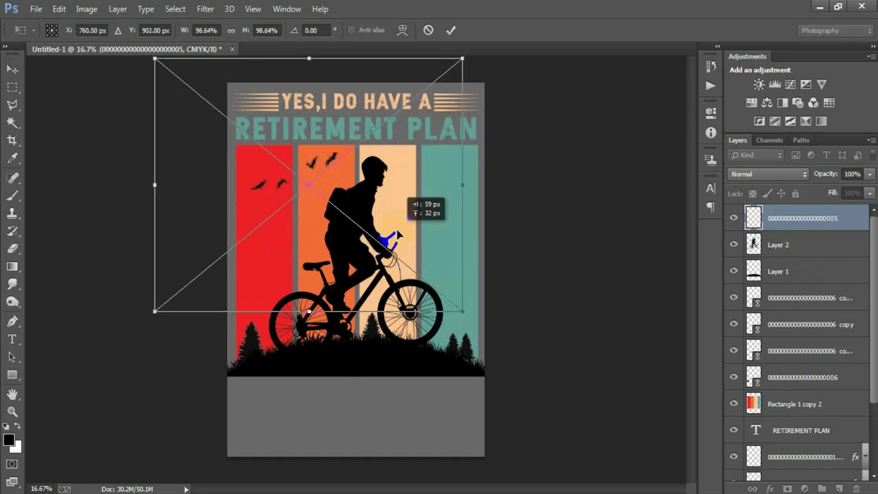
pyautogui.click(451, 30)
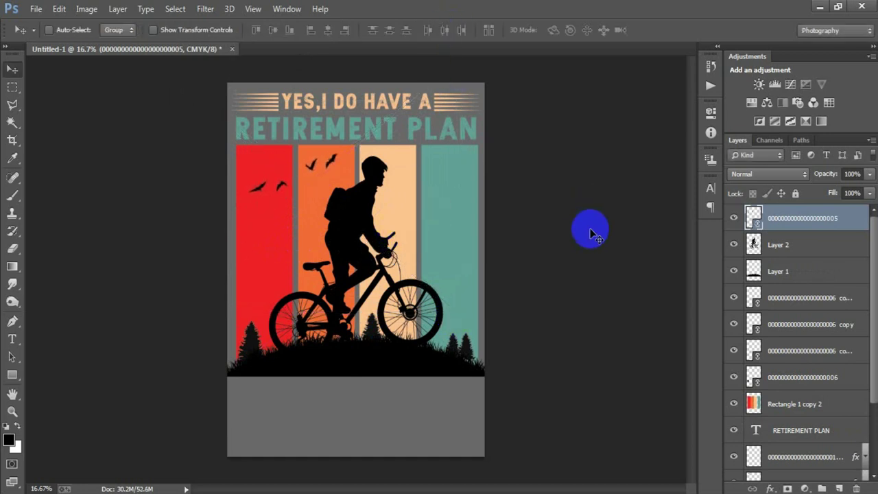
pyautogui.keyDown('shift'); pyautogui.click(806, 383); pyautogui.keyUp('shift')
pyautogui.hotkey('ctrl', 'e')
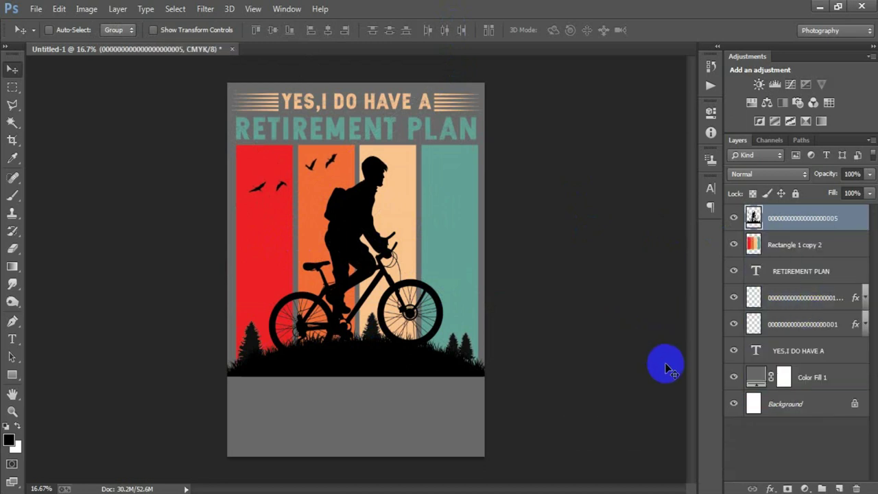
# - Toggle the silhouette artwork's visibility on and off to compare the poster
pyautogui.click(733, 218)
pyautogui.click(733, 218)
pyautogui.click(733, 218)
pyautogui.click(733, 218)
# - Delete the silhouette's shape from Rectangle 1 copy 2, then delete the black silhouette layer
pyautogui.keyDown('ctrl'); pyautogui.click(753, 218); pyautogui.keyUp('ctrl')
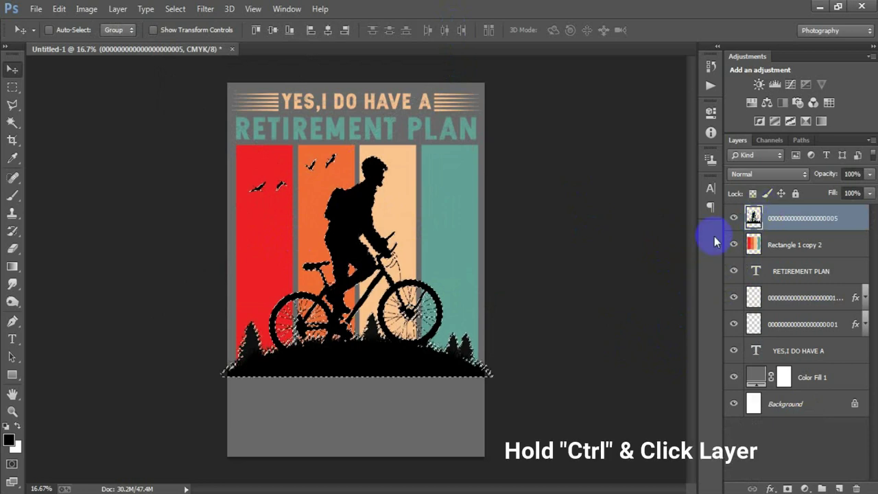
pyautogui.click(771, 253)
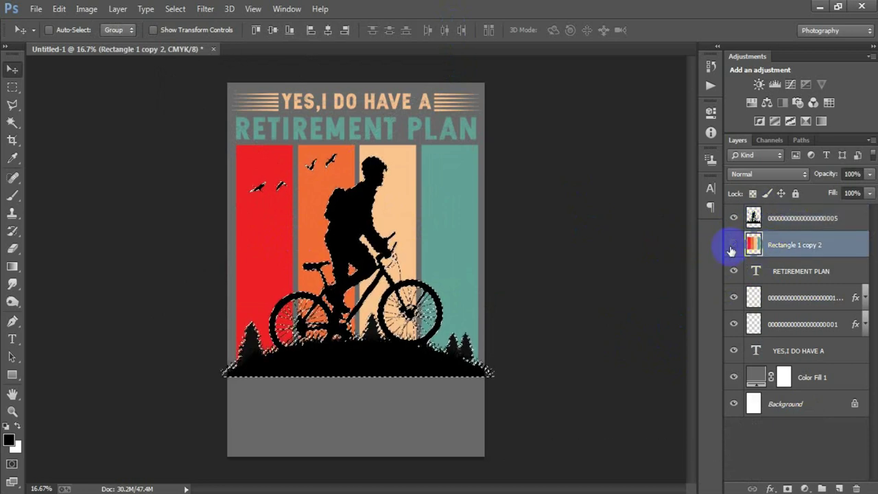
pyautogui.click(733, 244)
pyautogui.click(733, 245)
pyautogui.click(733, 244)
pyautogui.click(733, 245)
pyautogui.press('Delete')
pyautogui.hotkey('ctrl', 'd')
pyautogui.click(794, 219)
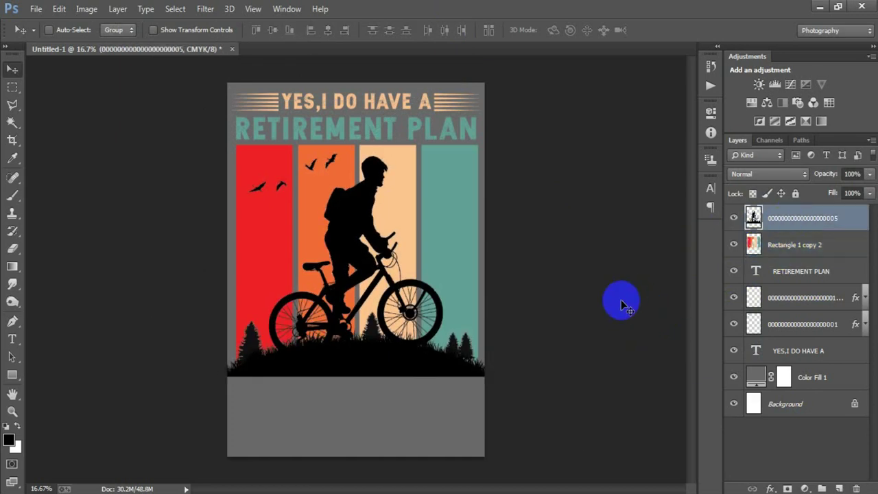
pyautogui.press('Delete')
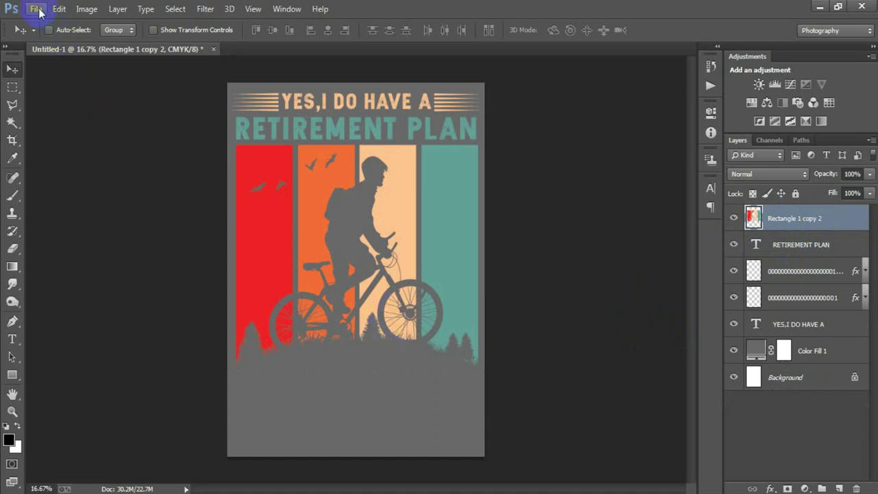
# - Place the grunge texture as a linked image, rotated about 89° over the stripes
pyautogui.click(36, 8)
pyautogui.click(68, 218)
pyautogui.click(298, 218)
pyautogui.click(636, 382)
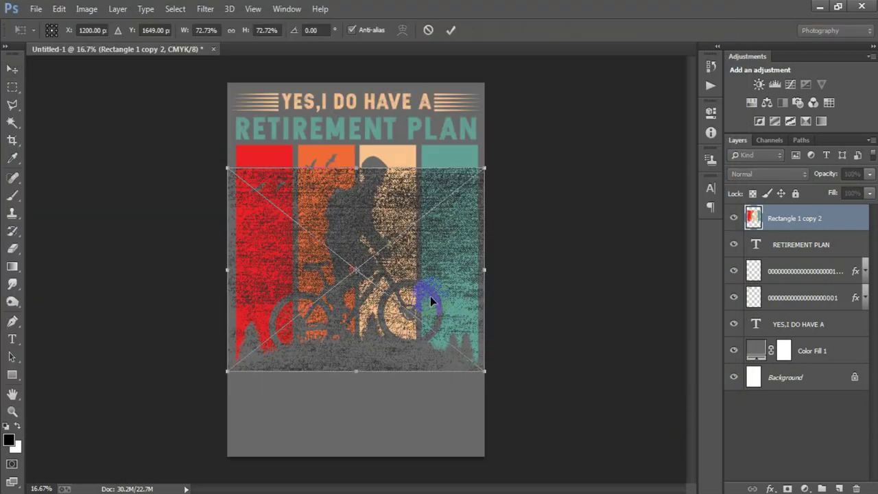
pyautogui.moveTo(473, 357); pyautogui.dragTo(296, 359)
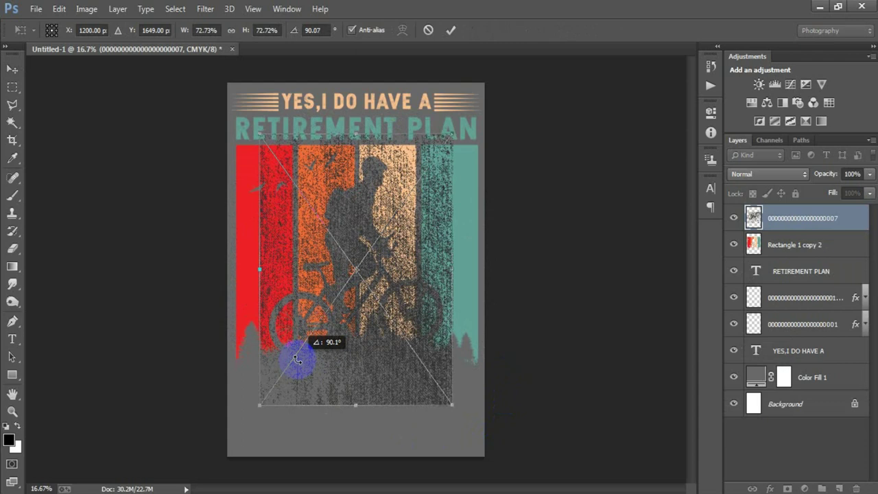
pyautogui.moveTo(297, 359); pyautogui.dragTo(297, 359)
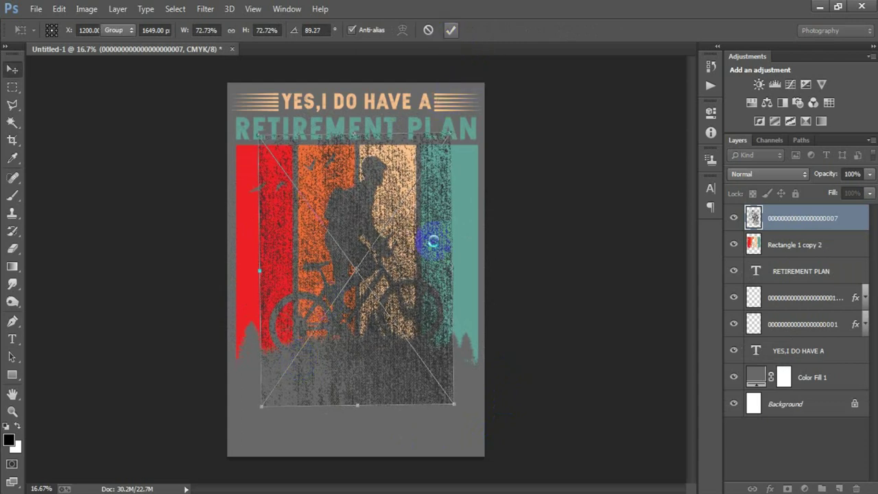
pyautogui.doubleClick(433, 240)
# - Alt-drag an offset copy of the texture and select both texture layers
pyautogui.moveTo(411, 295); pyautogui.dragTo(388, 292)
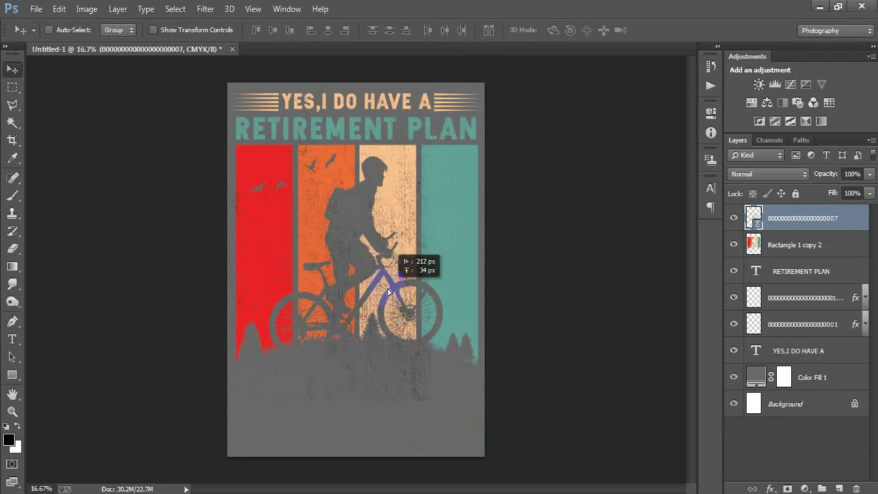
pyautogui.moveTo(388, 292)
pyautogui.mouseDown()
pyautogui.moveTo(550, 278)
pyautogui.moveTo(537, 281)
pyautogui.mouseUp()
pyautogui.keyDown('shift'); pyautogui.click(783, 253); pyautogui.keyUp('shift')
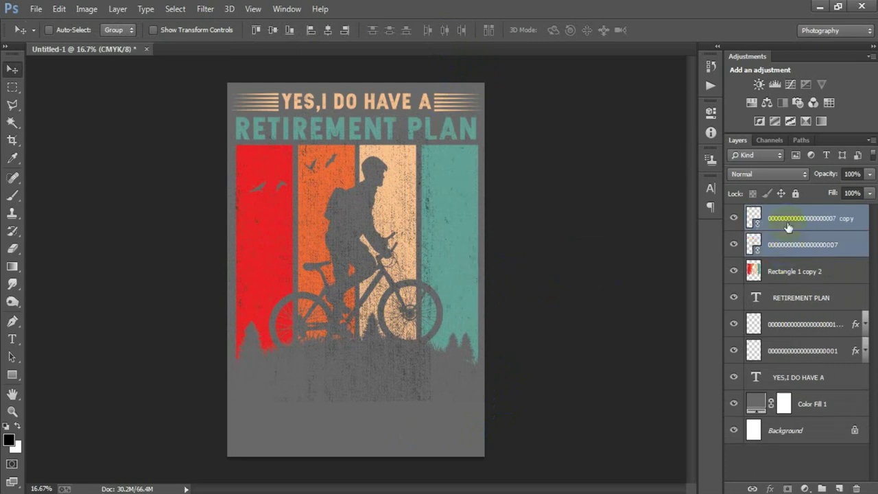
# - Merge the texture layers, cut their speckles from the colour stripes, and remove the texture layer
pyautogui.hotkey('ctrl', 'e')
pyautogui.keyDown('alt'); pyautogui.click(767, 232); pyautogui.keyUp('alt')
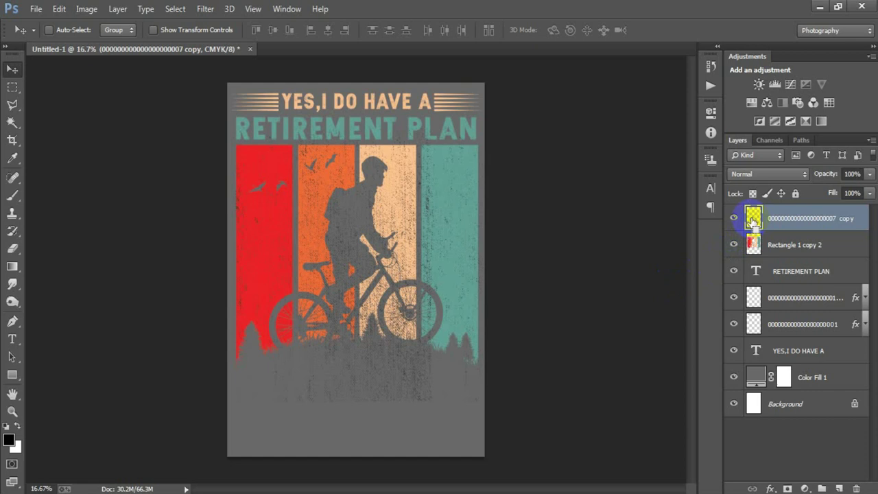
pyautogui.click(781, 244)
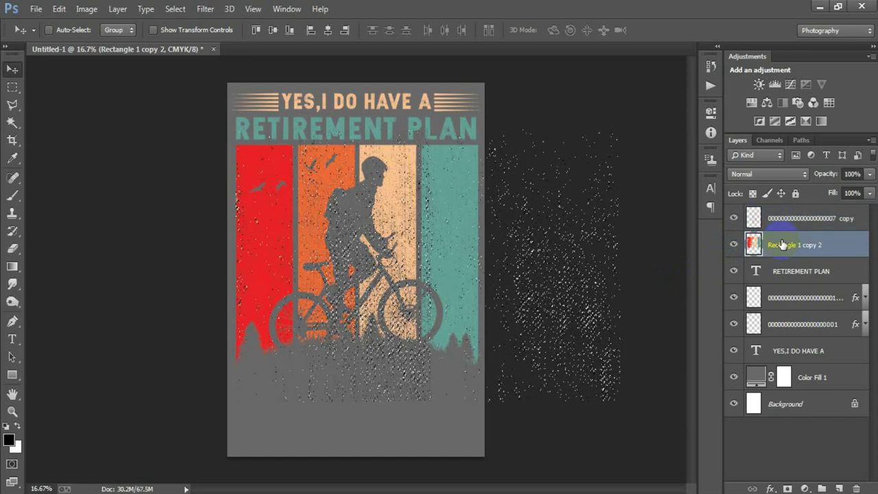
pyautogui.click(782, 219)
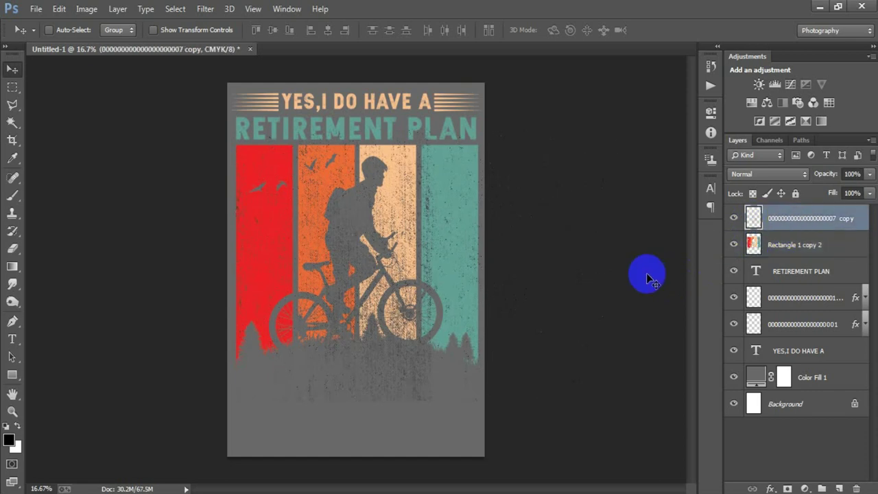
pyautogui.hotkey('ctrl', 'e')
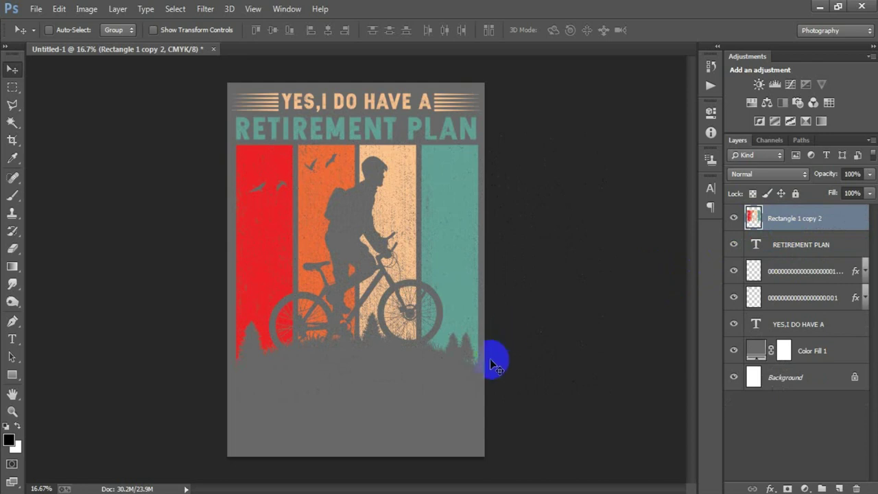
pyautogui.click(782, 226)
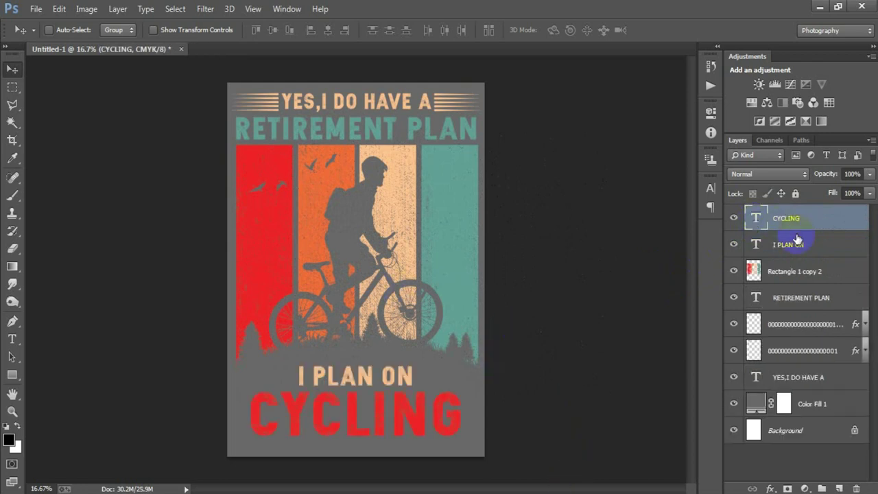
# - Group the artwork layers down to 'YES,I DO HAVE A', set Color Fill 1 to black, then hide it
pyautogui.keyDown('shift'); pyautogui.click(804, 383); pyautogui.keyUp('shift')
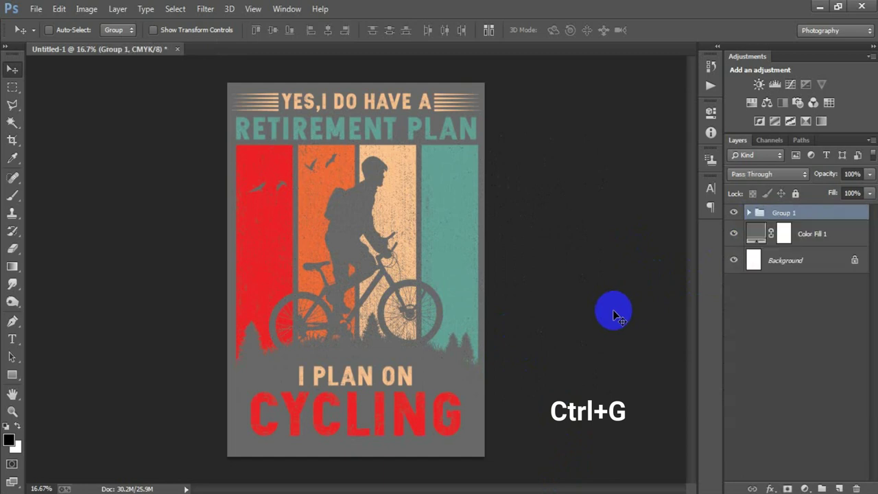
pyautogui.doubleClick(756, 234)
pyautogui.moveTo(441, 251); pyautogui.dragTo(441, 297)
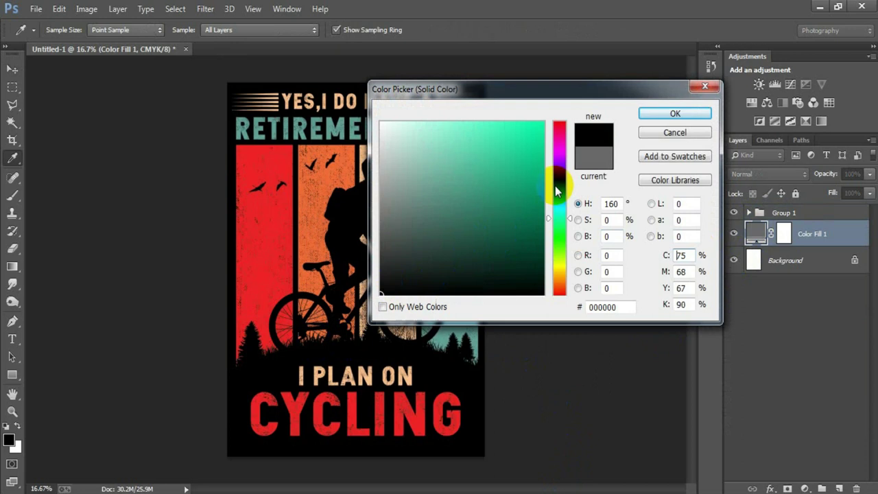
pyautogui.click(676, 115)
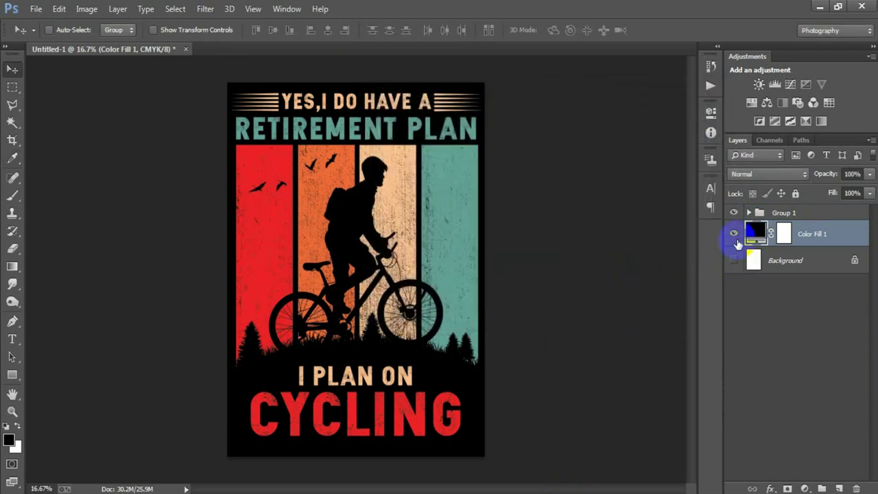
pyautogui.click(734, 234)
pyautogui.hotkey('shift', 'ctrl', 'alt', 's')
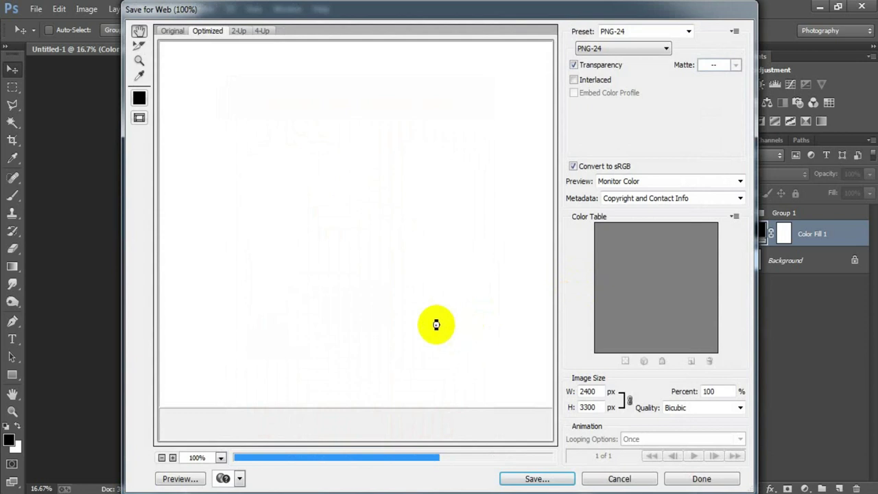
# - Export the poster from Save for Web as a transparent PNG-24 named '70' on the Desktop
pyautogui.moveTo(447, 304); pyautogui.dragTo(304, 195)
pyautogui.click(622, 48)
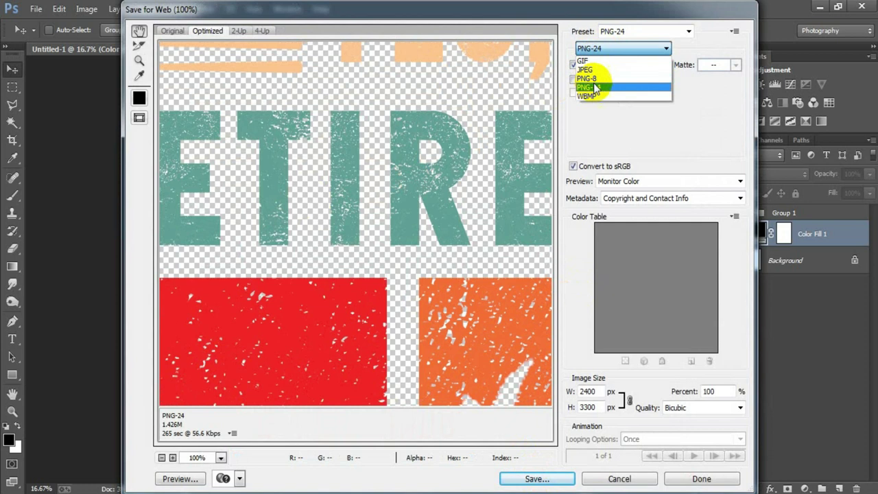
pyautogui.click(597, 80)
pyautogui.click(535, 479)
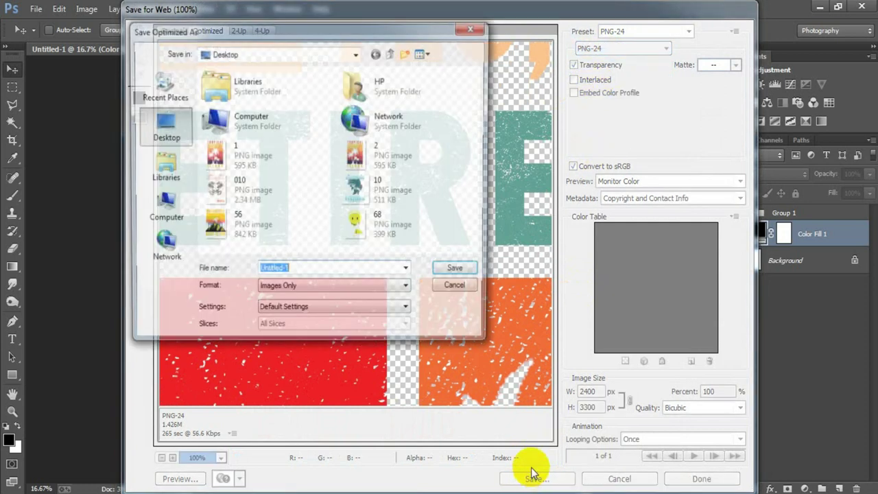
pyautogui.write('70')
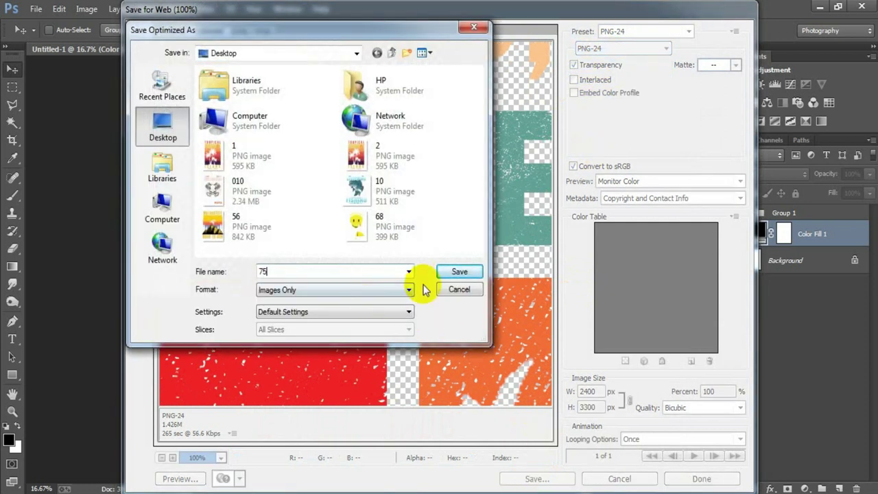
pyautogui.click(459, 271)
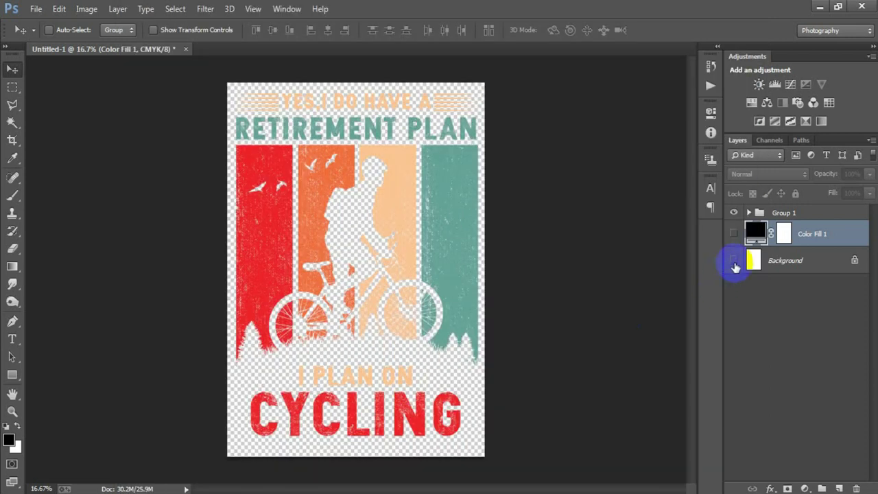
# - Make the white Background layer and the black Color Fill 1 backdrop visible again
pyautogui.click(735, 262)
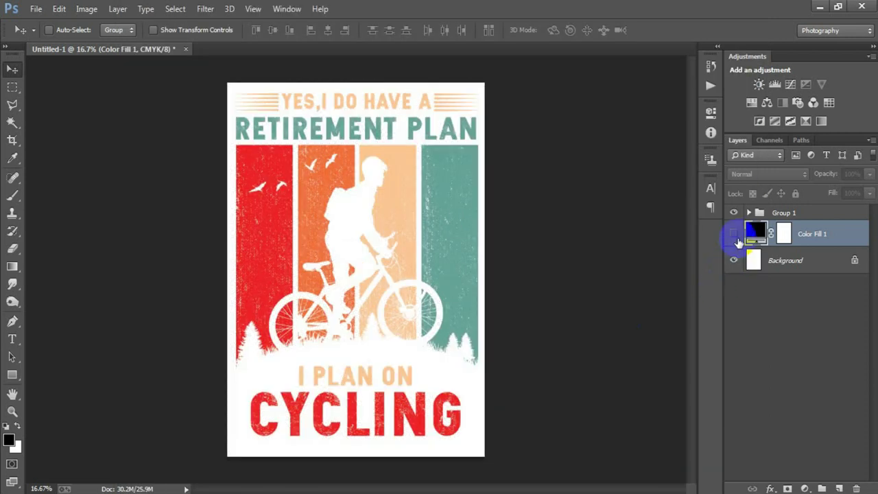
pyautogui.click(734, 234)
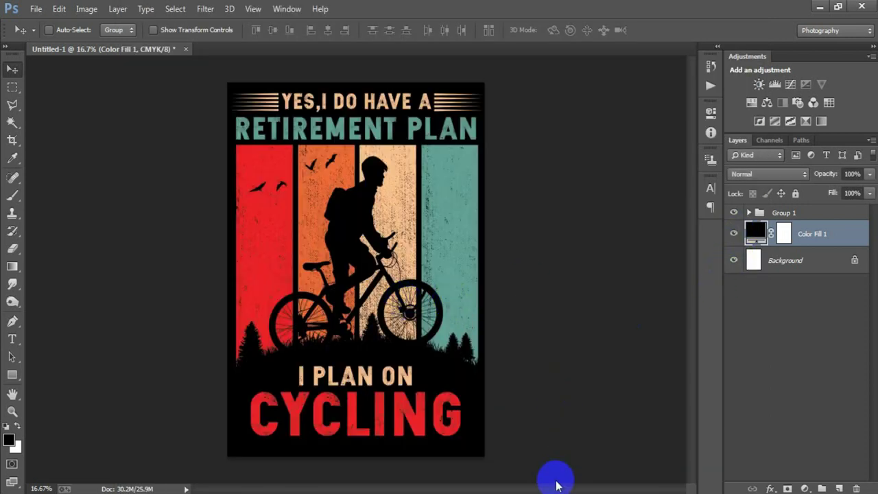